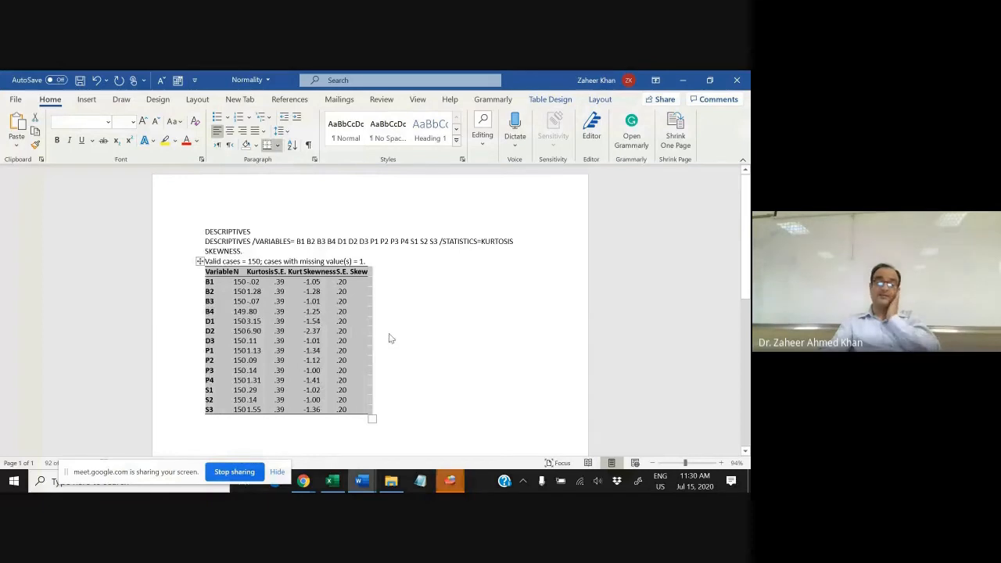
Step: Widen the descriptive statistics table in the Normality document so its columns spread out, and minimize the document
left_click_drag(397, 416, 459, 414)
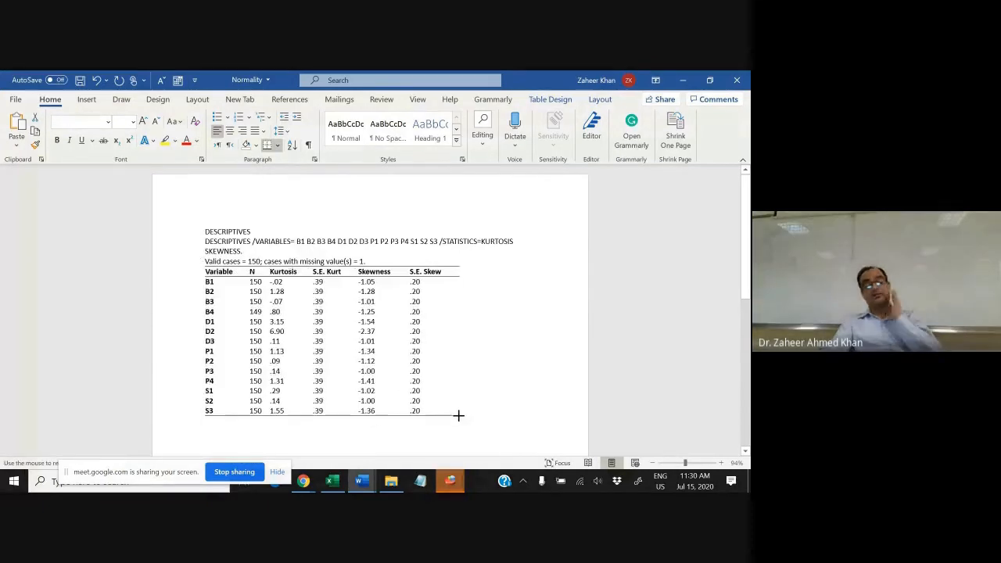
left_click(369, 435)
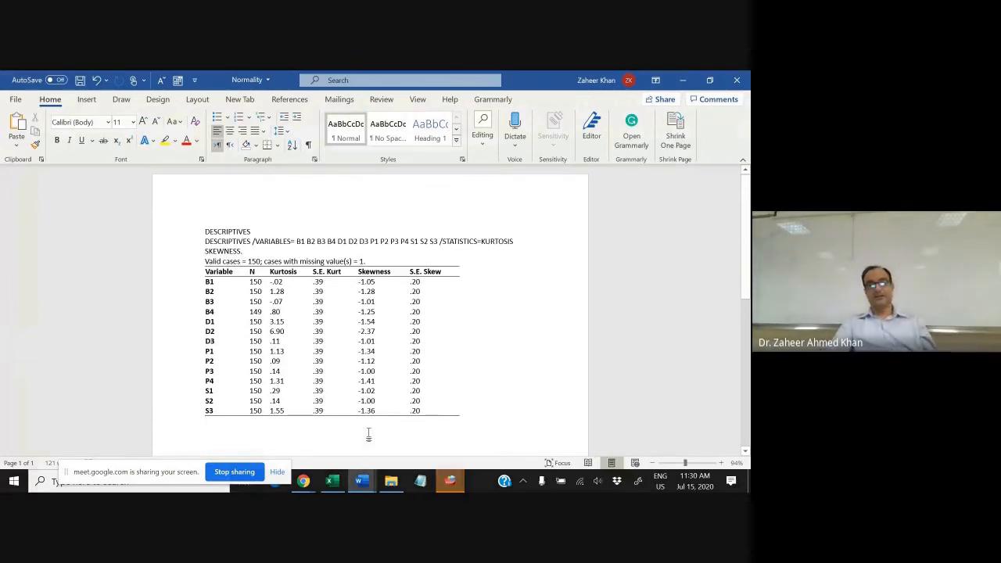
left_click(693, 81)
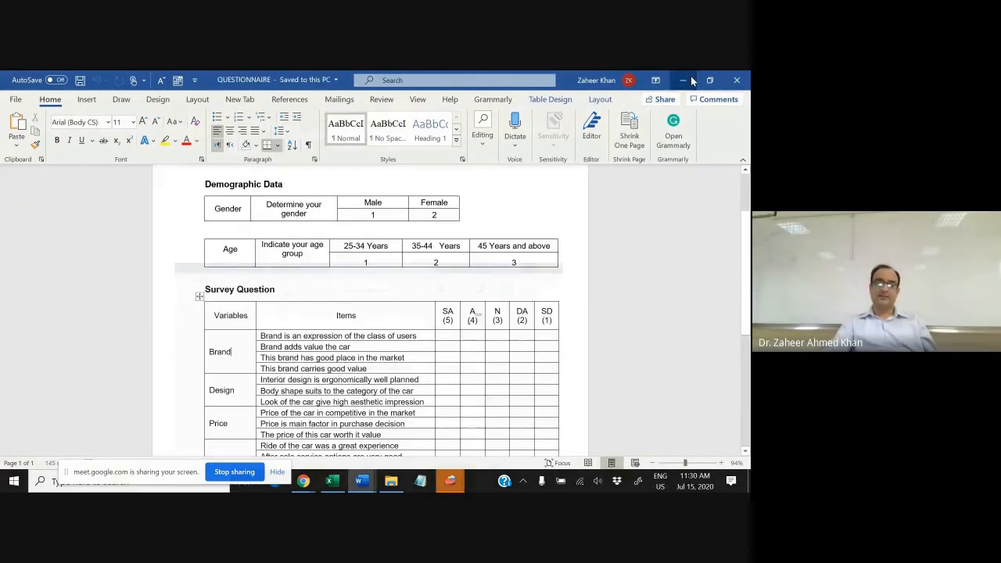
Step: Close the two leftover GET DATA output windows and switch to the Book4.csv dataset in the PSPPIRE Data Editor
mouse_move(460, 487)
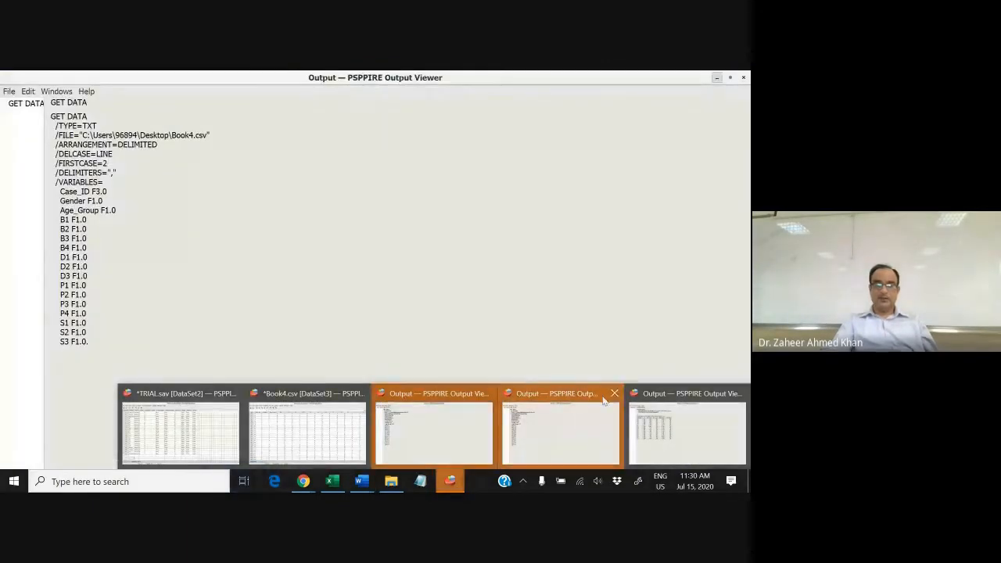
left_click(614, 394)
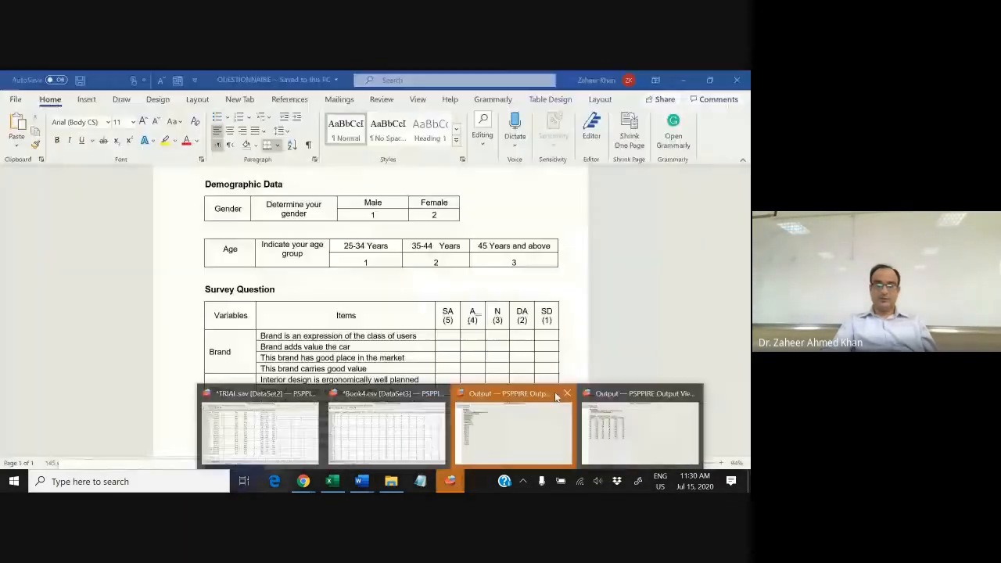
left_click(565, 393)
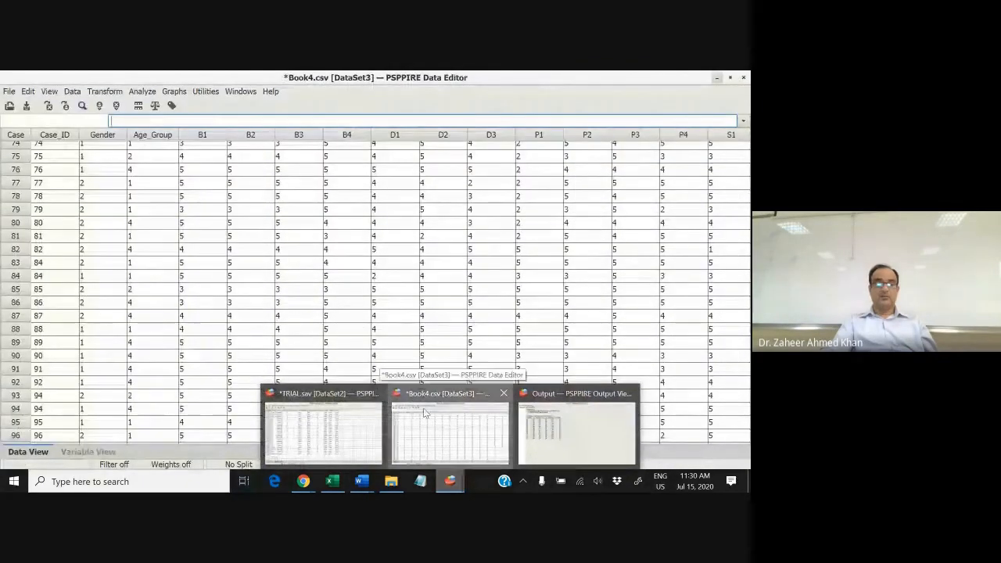
left_click(403, 413)
scroll(404, 413, "down", 6)
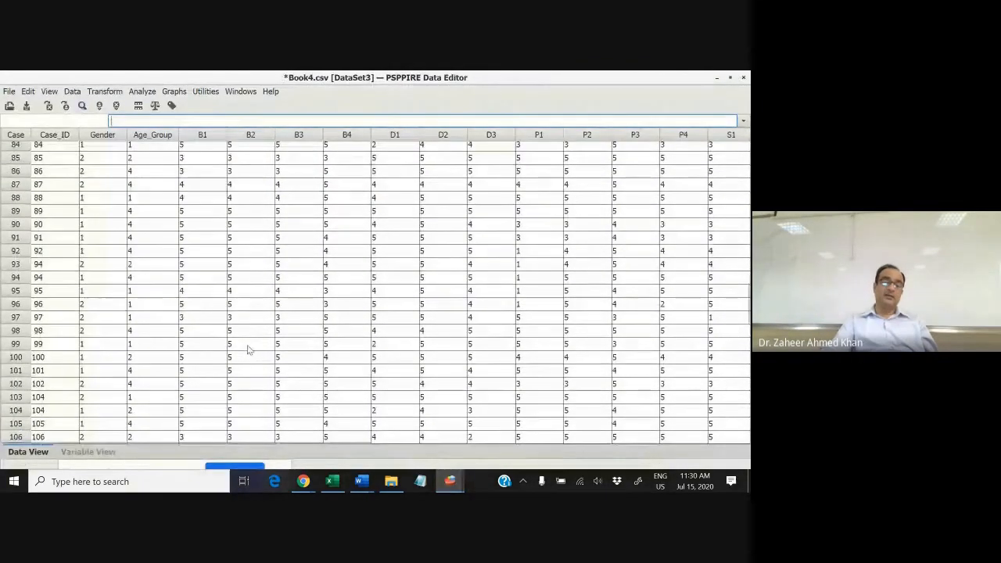
scroll(242, 345, "up", 7)
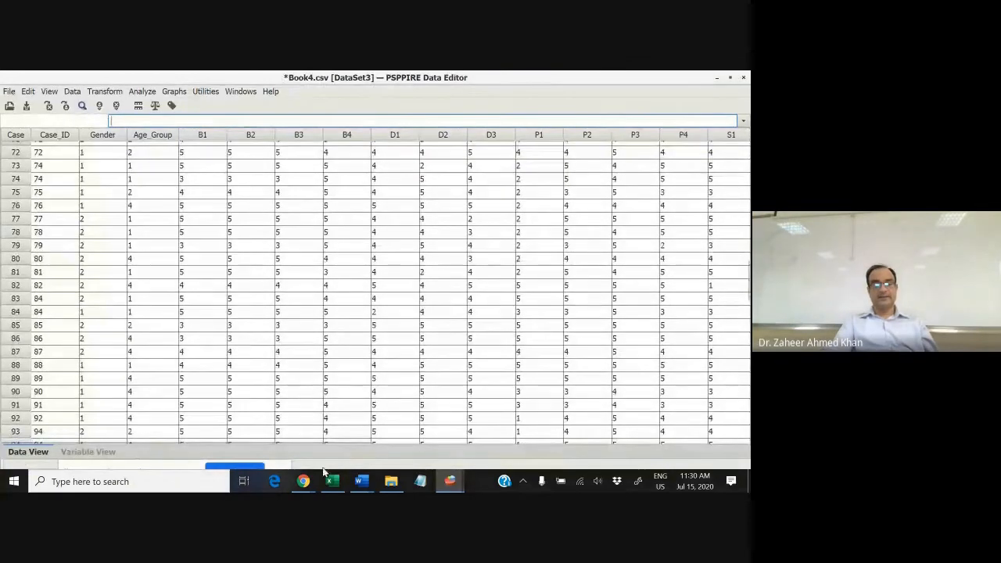
Step: Switch to the QUESTIONNAIRE document in Word and review the variables Brand, Design, Price and Satisfaction in the survey question table
mouse_move(361, 481)
left_click(338, 445)
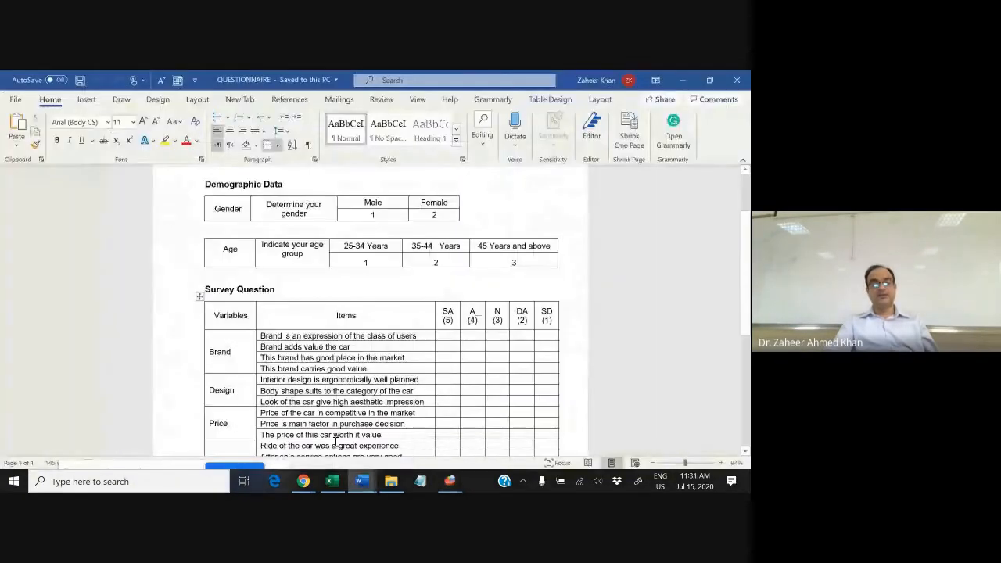
scroll(236, 356, "down", 2)
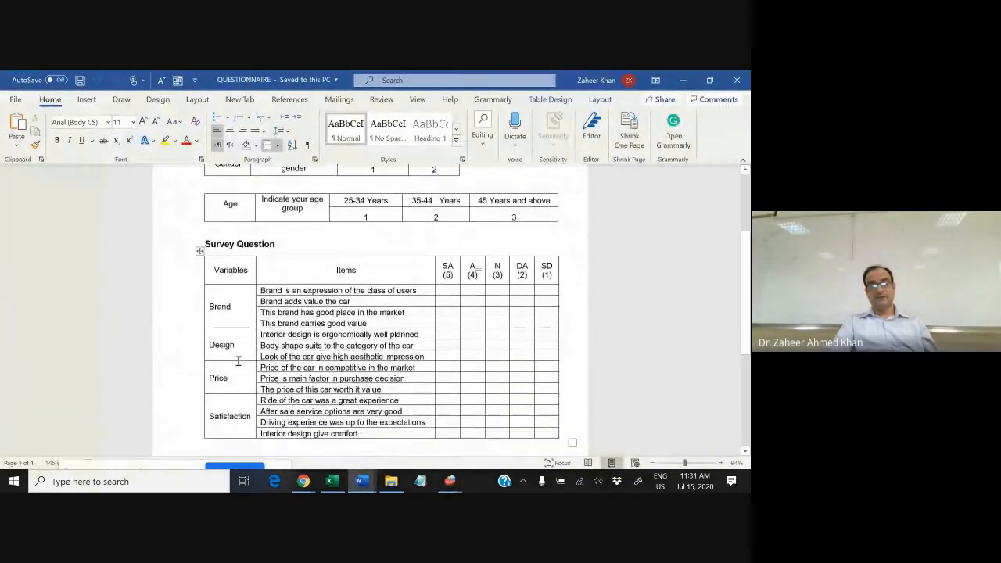
left_click_drag(240, 406, 223, 368)
left_click(218, 303)
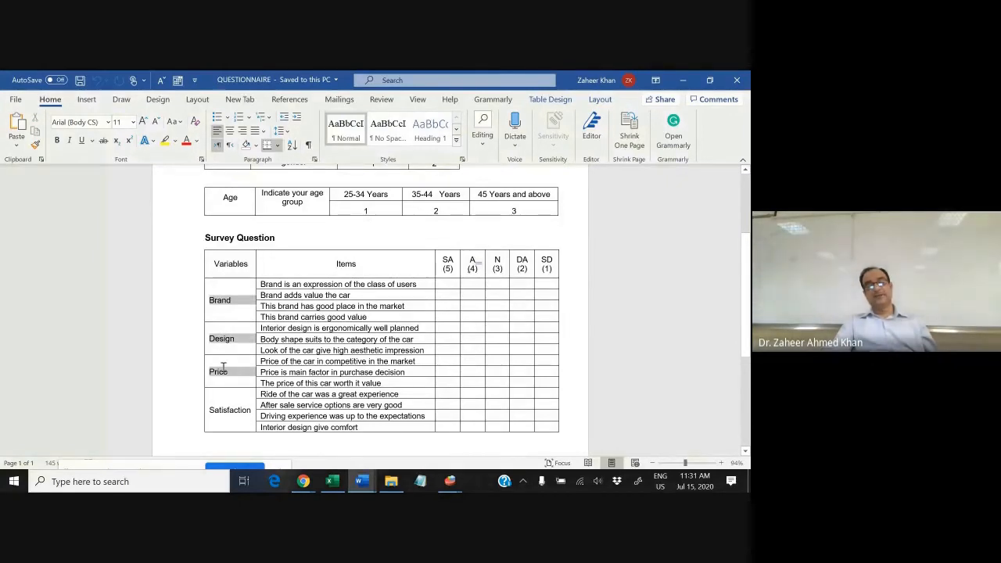
left_click_drag(210, 410, 249, 410)
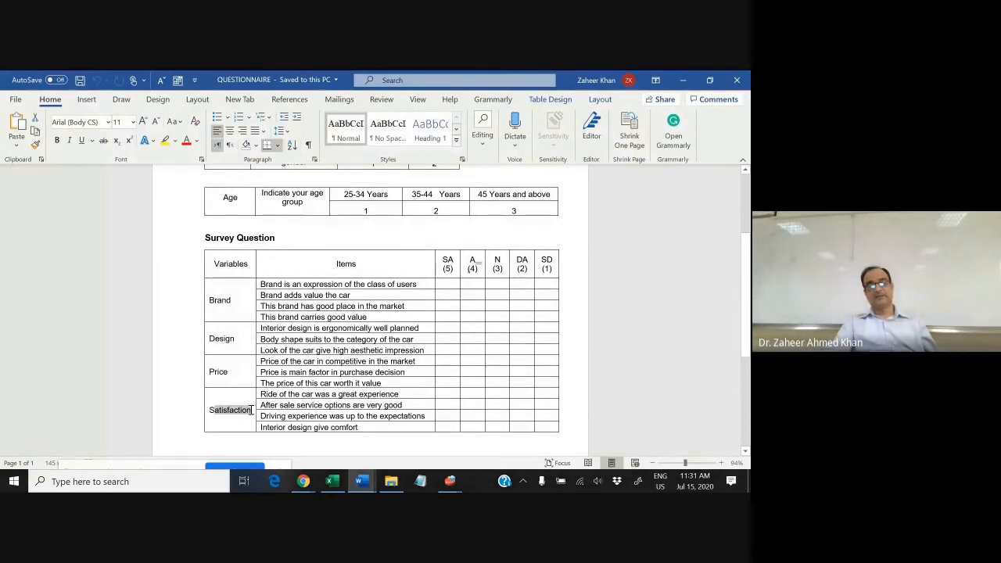
left_click(241, 411)
left_click_drag(251, 410, 219, 412)
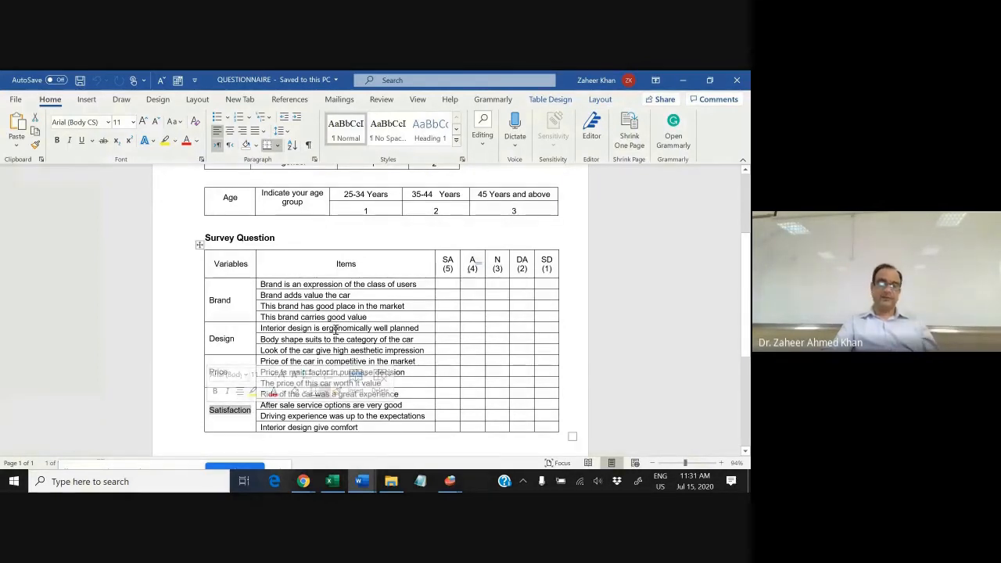
left_click_drag(238, 296, 228, 397)
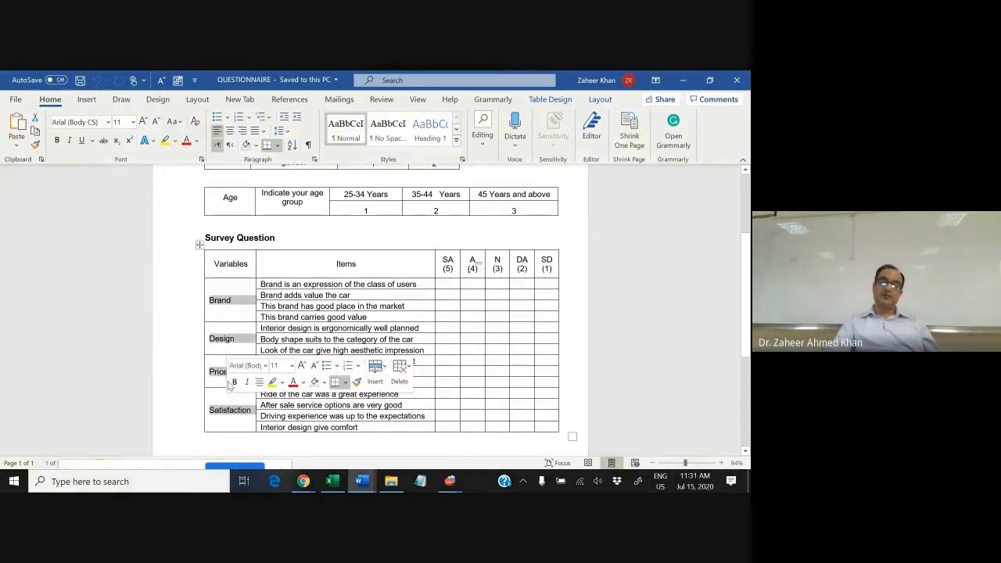
Step: Examine which survey items belong to the Brand, Design and Price variables in the questionnaire table
left_click_drag(288, 289, 297, 422)
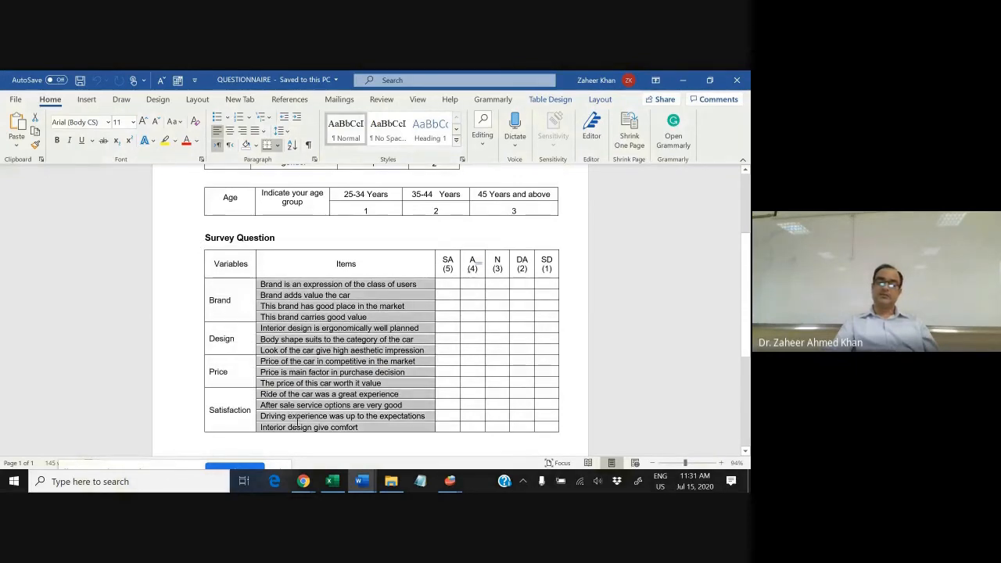
left_click(279, 317)
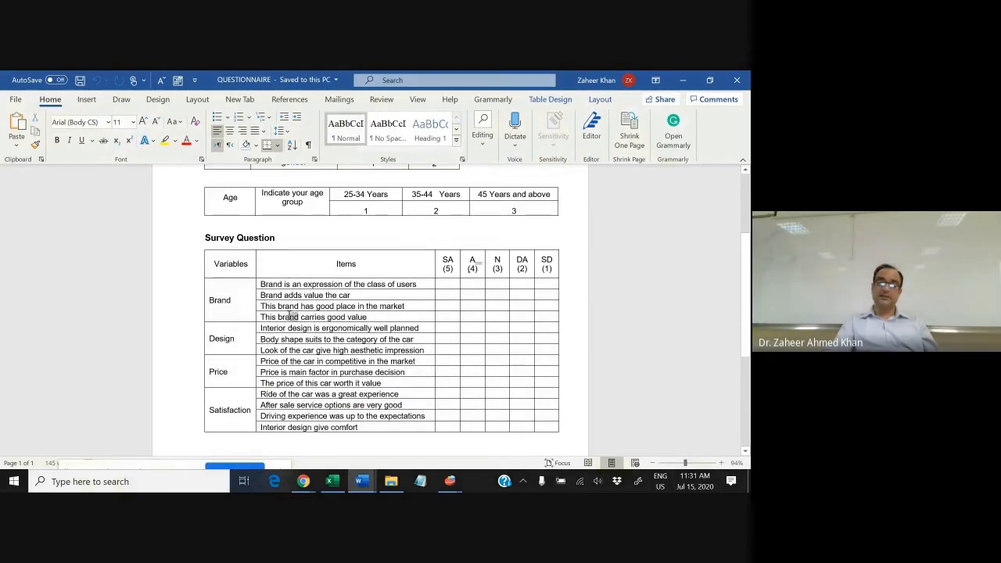
left_click_drag(290, 316, 277, 294)
left_click_drag(265, 350, 270, 328)
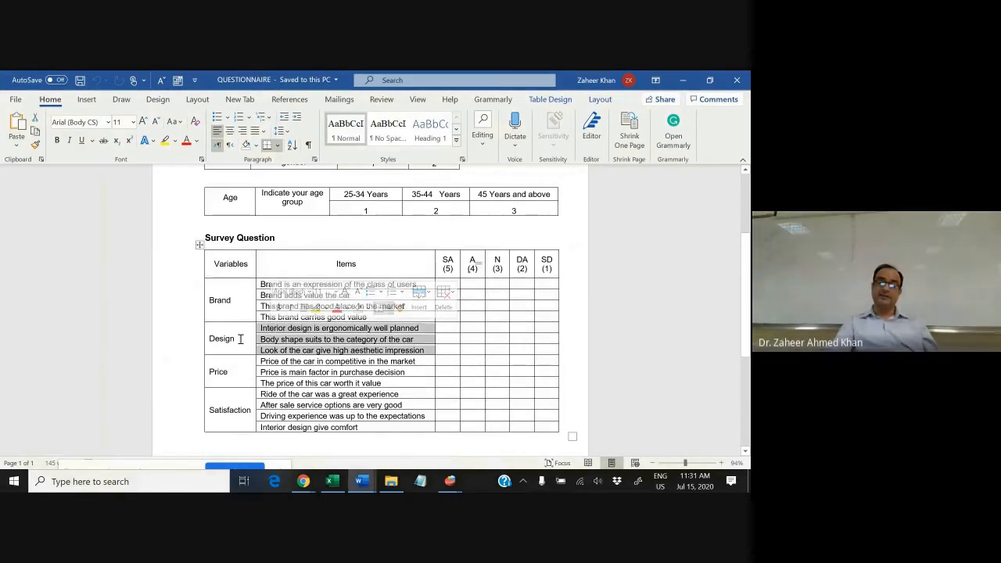
left_click_drag(280, 383, 279, 360)
left_click(237, 369)
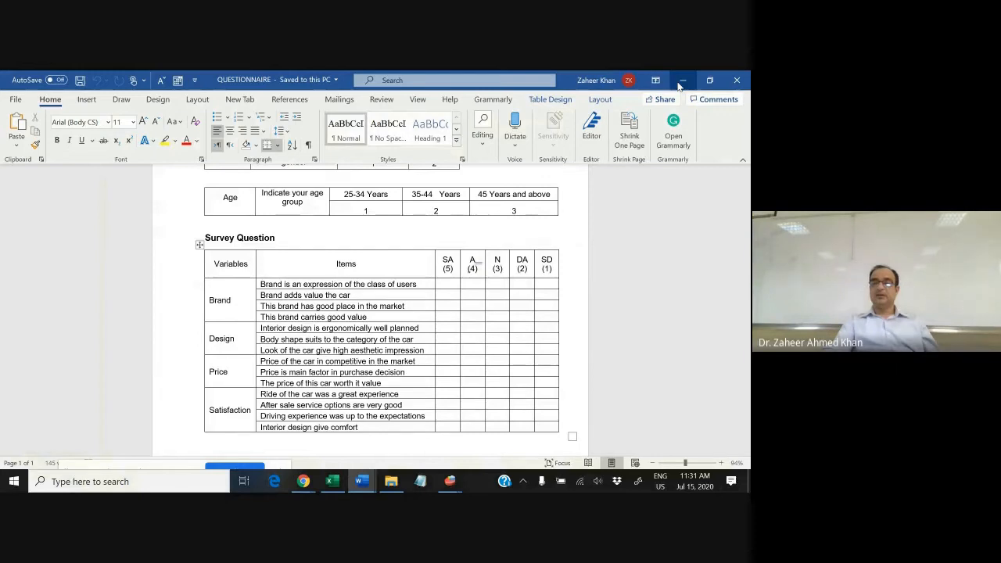
left_click_drag(333, 283, 342, 315)
left_click_drag(261, 315, 273, 293)
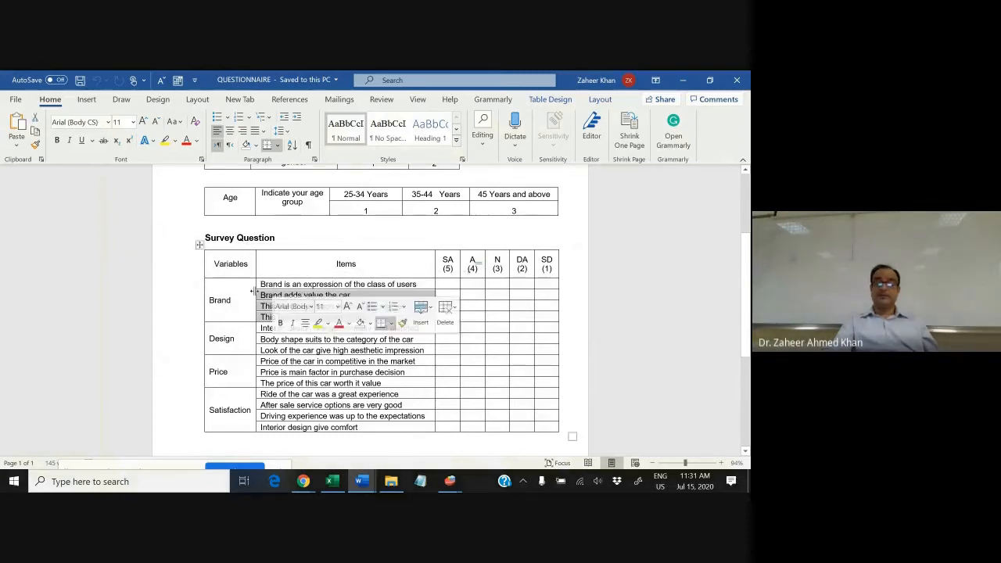
left_click(230, 300)
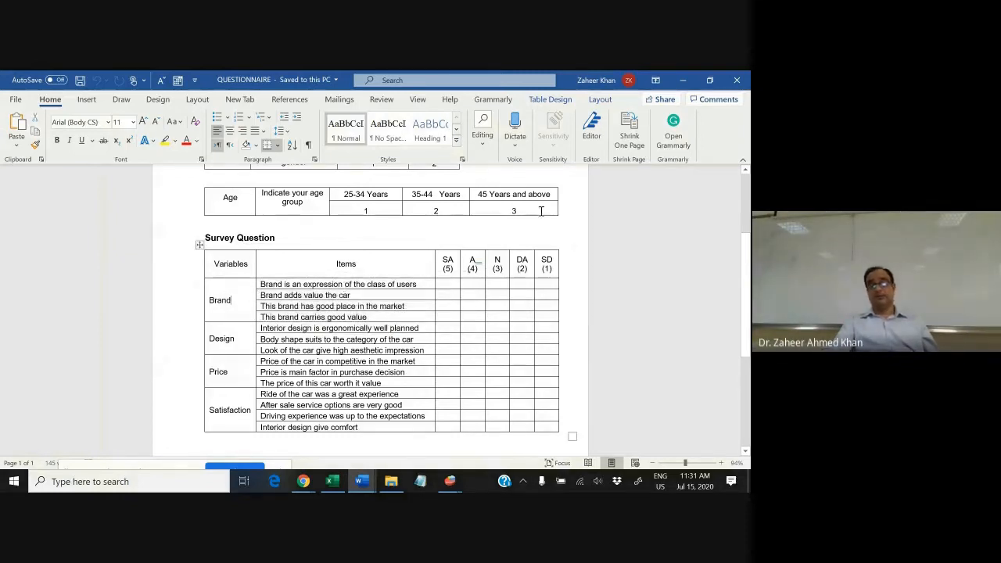
Step: Return to the Book4.csv dataset in PSPPIRE and start a Compute Variable transformation with the target variable Brand
left_click(683, 80)
scroll(359, 240, "up", 15)
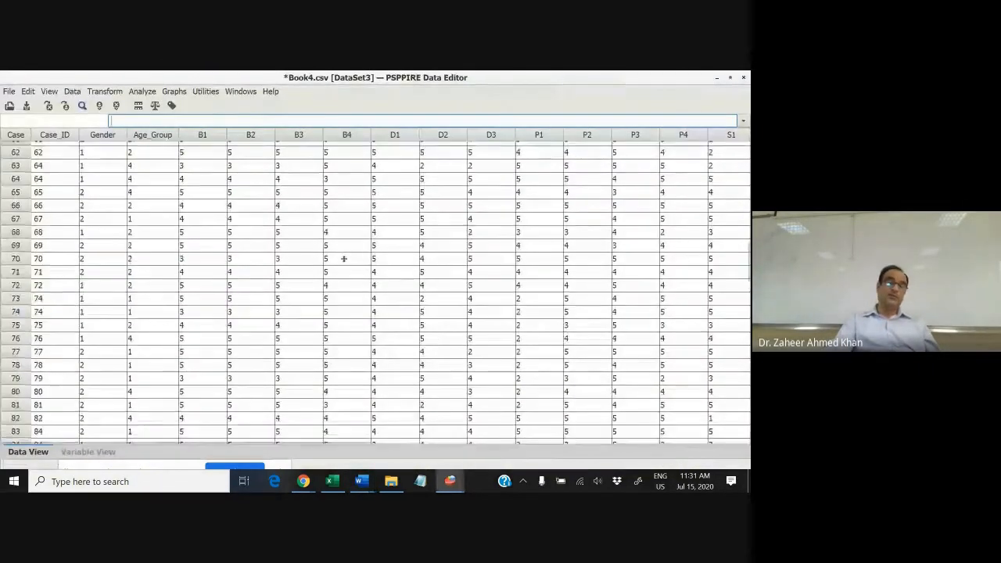
scroll(133, 229, "up", 5)
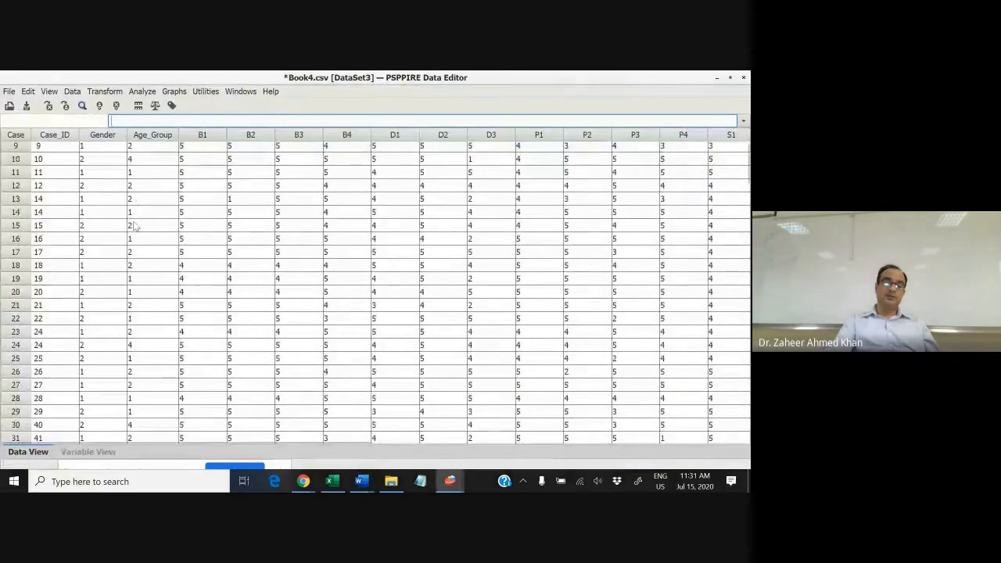
left_click(104, 92)
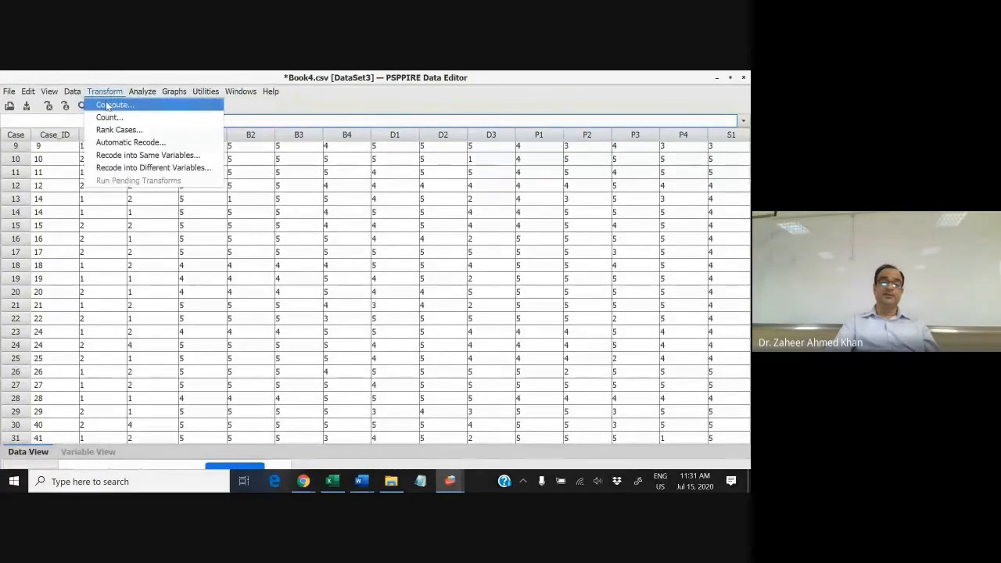
left_click(107, 106)
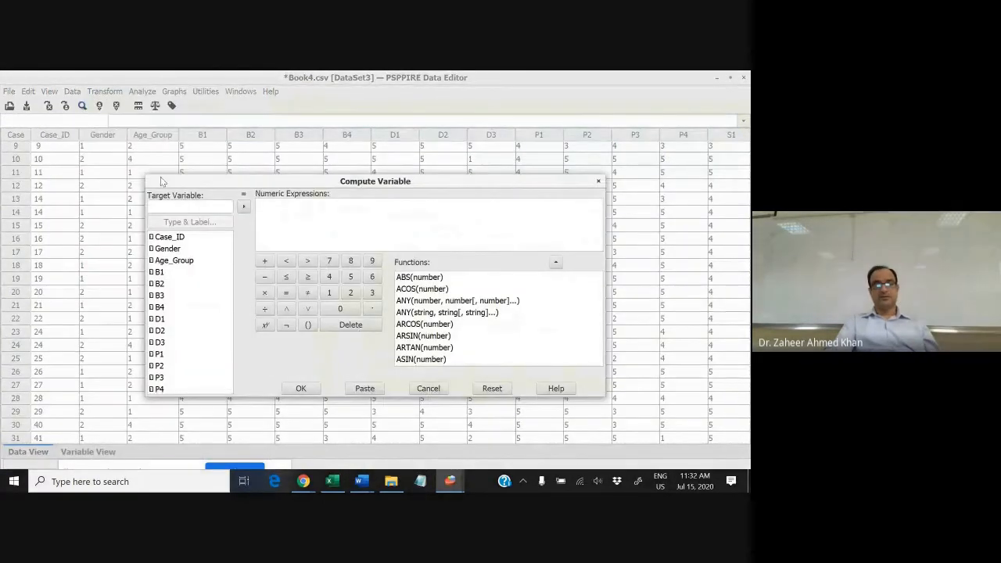
left_click(179, 207)
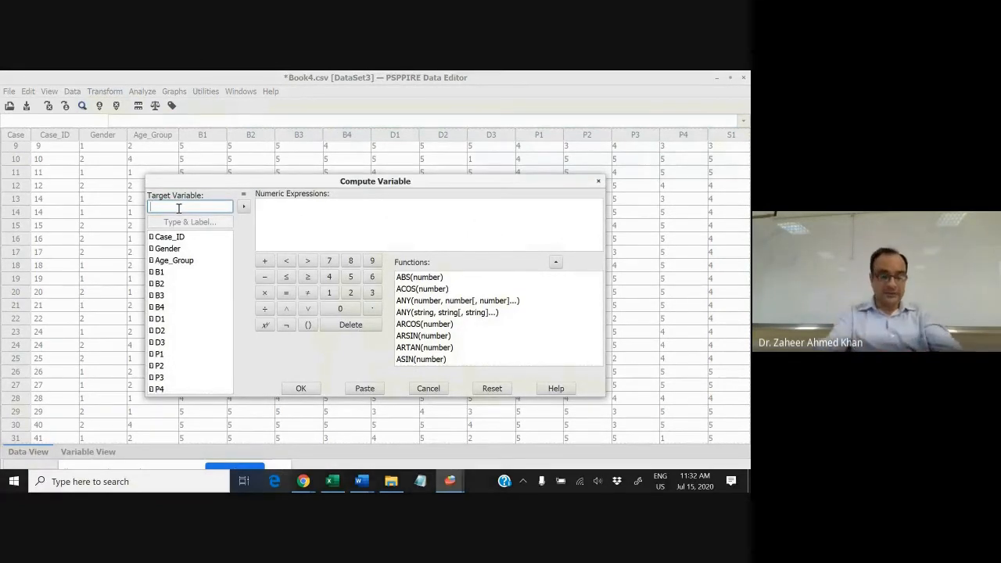
type("Brand")
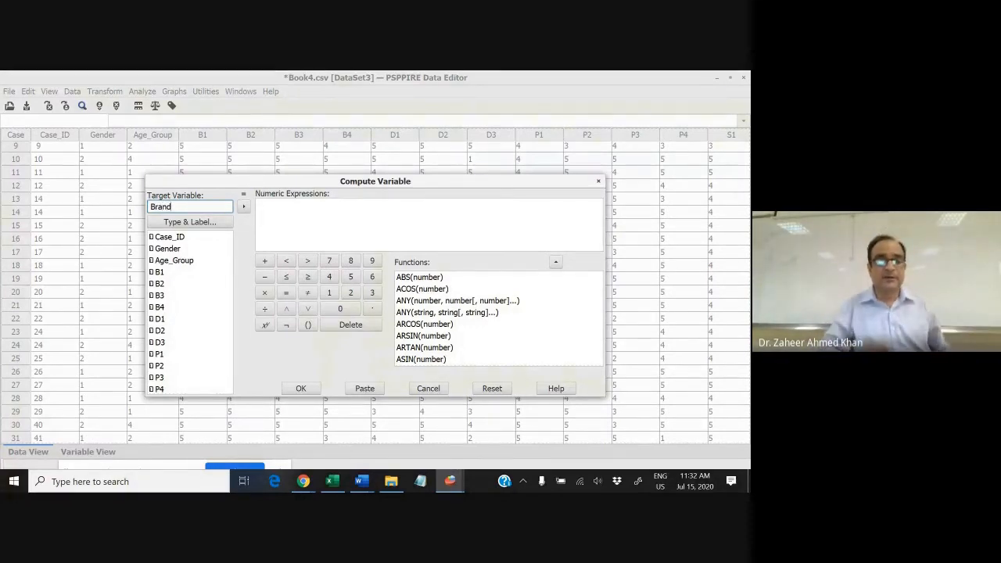
type("_")
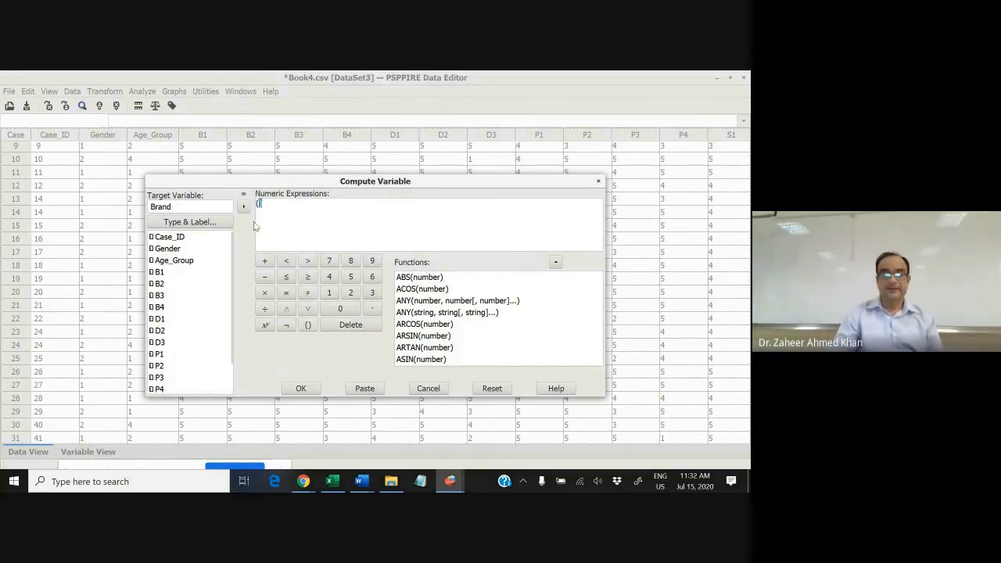
Step: Define Brand with the numeric expression (B1+B2+B3+B4)/4 and run the computation
left_click(159, 272)
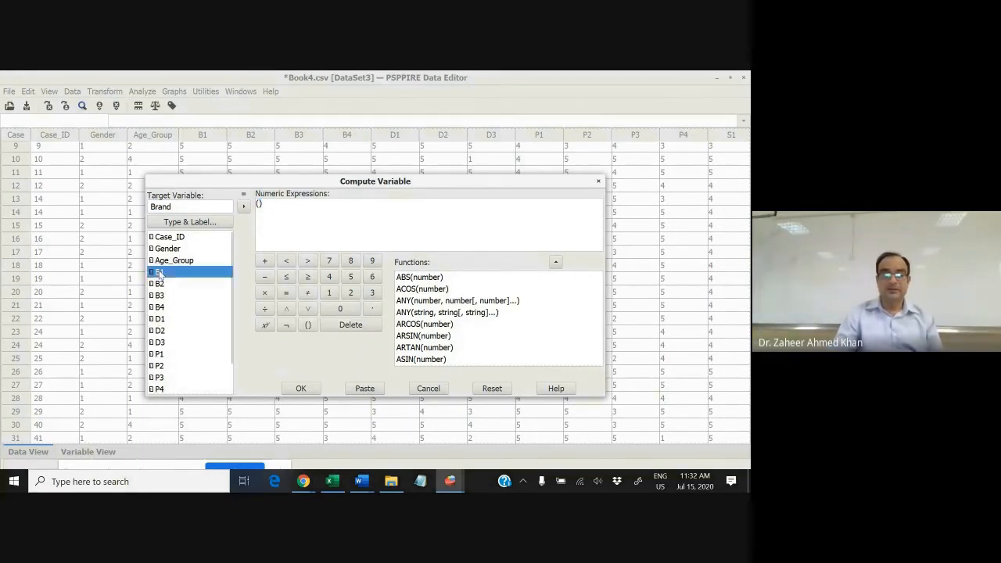
left_click(265, 261)
double_click(155, 284)
left_click(265, 261)
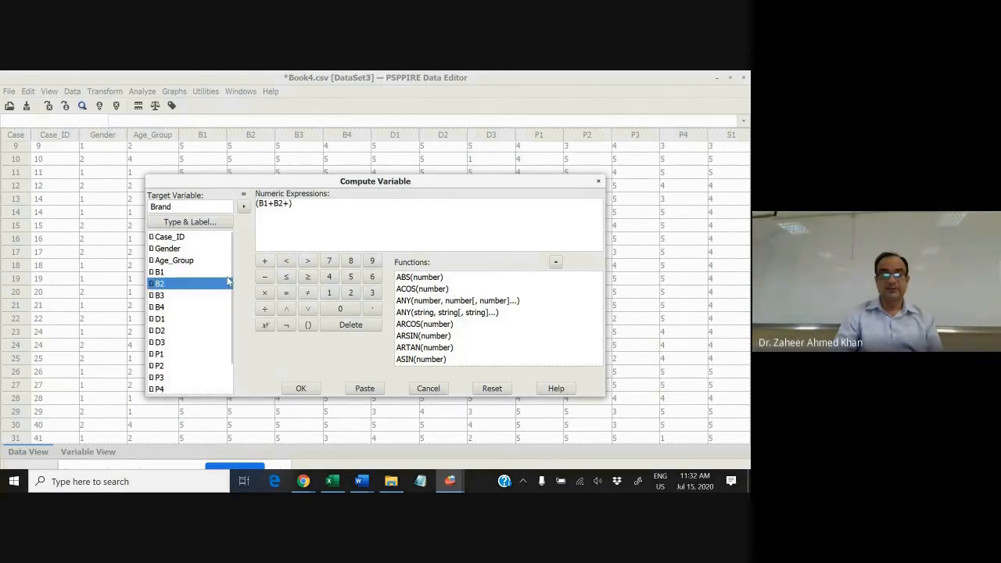
double_click(165, 296)
left_click(266, 261)
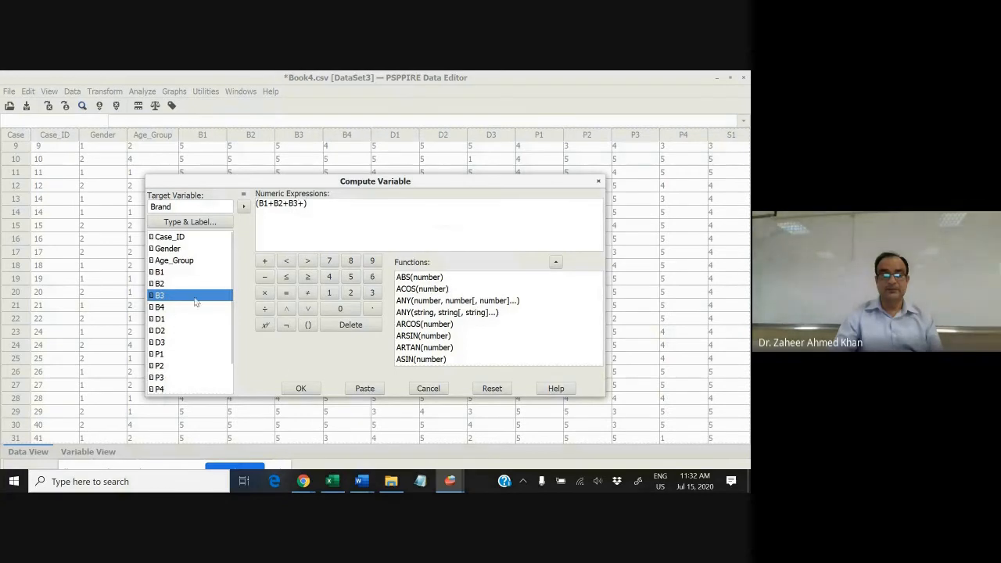
double_click(160, 307)
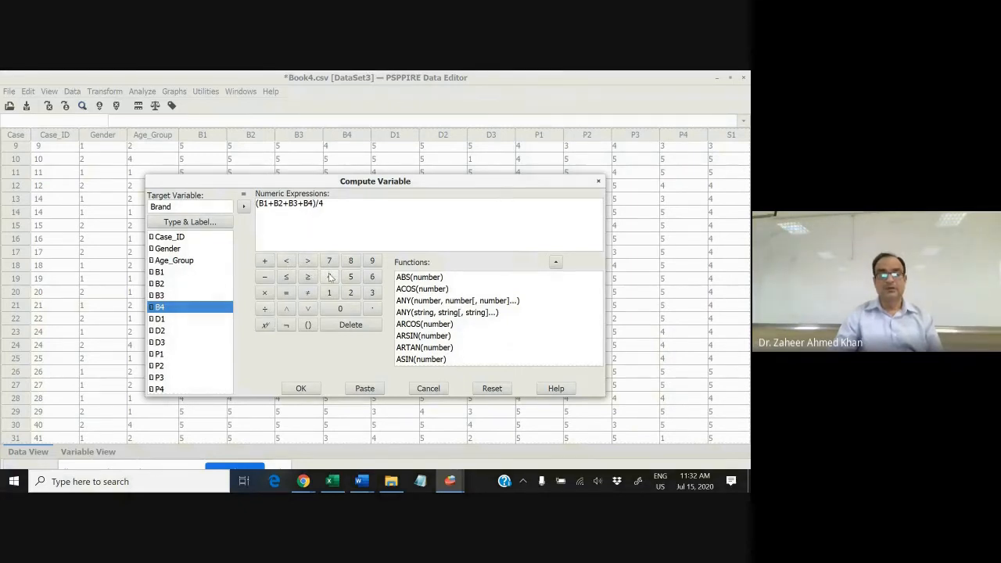
left_click(301, 388)
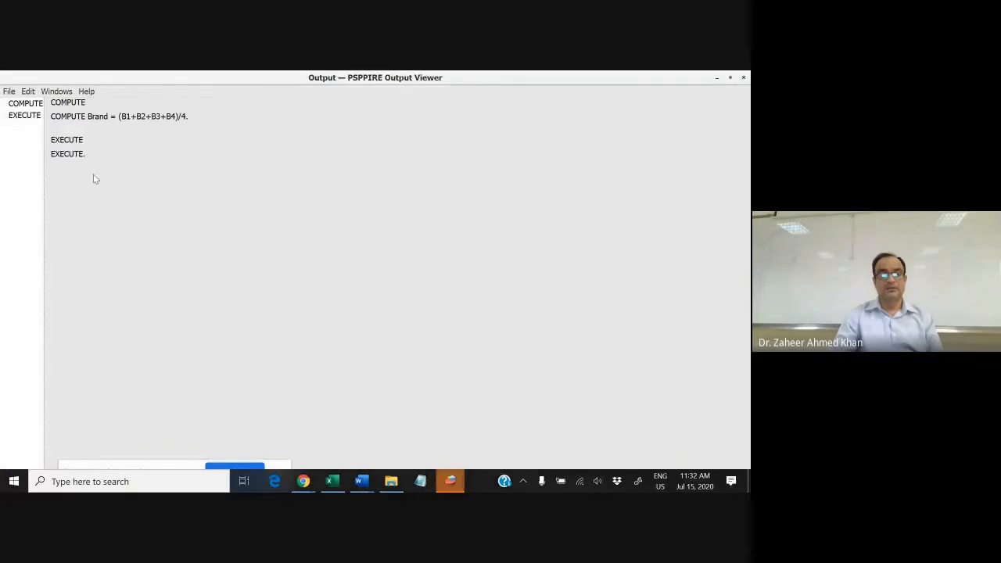
Step: Close the computation output and check the new Brand variable in the variable list and in the case data
left_click(744, 78)
scroll(609, 162, "down", 5)
left_click(111, 458)
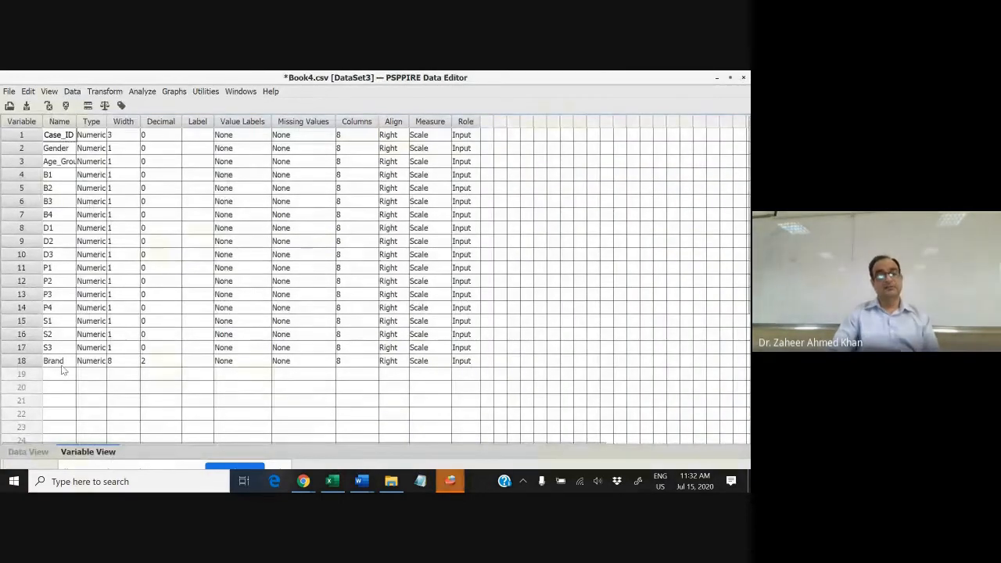
left_click(23, 454)
left_click_drag(49, 442, 280, 442)
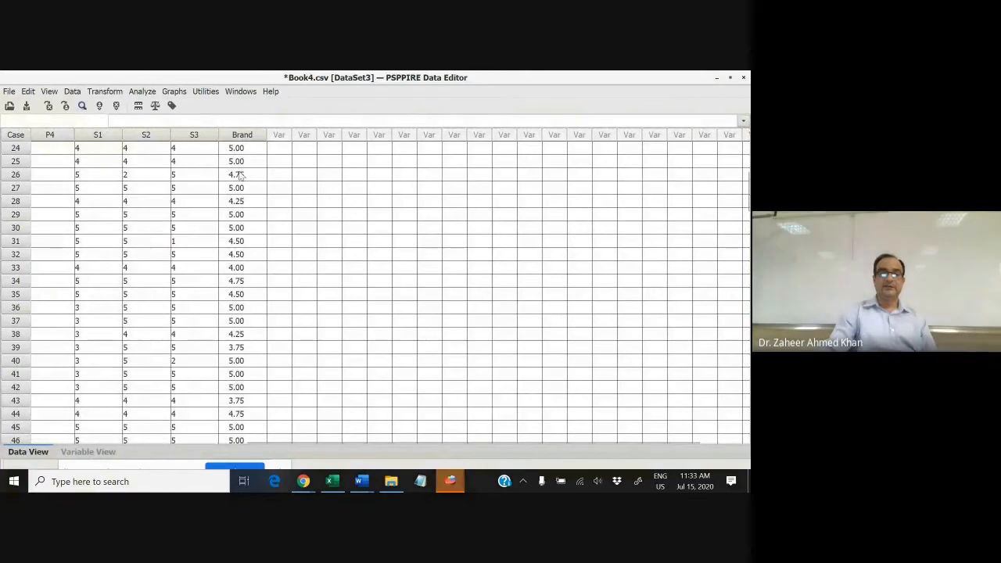
scroll(243, 164, "up", 3)
scroll(239, 226, "up", 5)
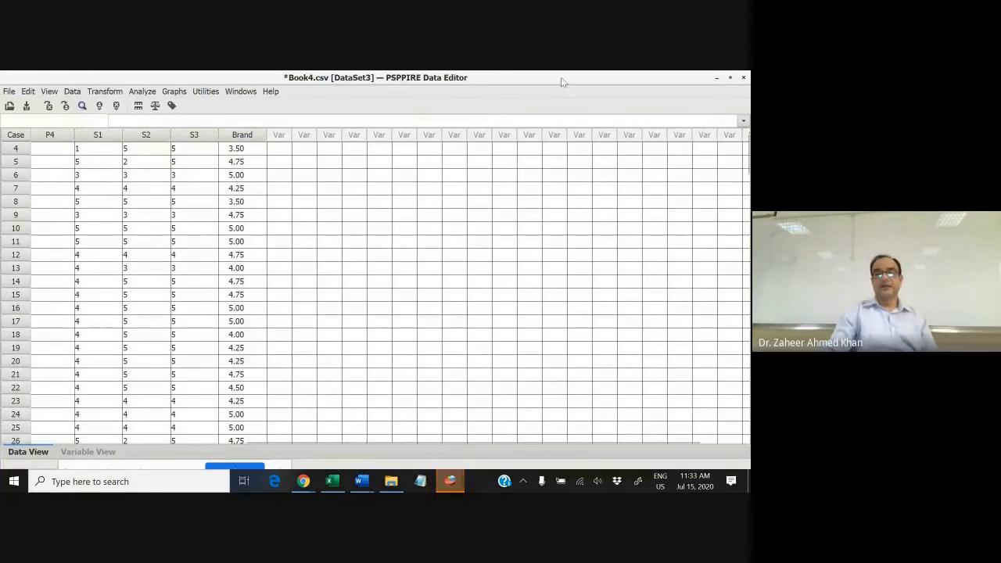
Step: Switch to the TRIAL.sav dataset and review the computed variables Design and Price in its variable list
left_click(718, 77)
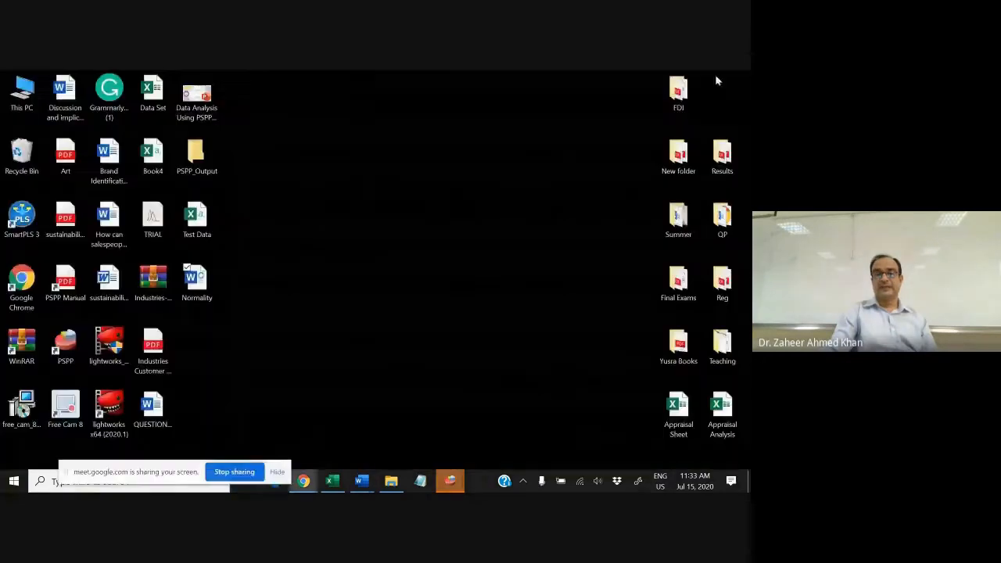
mouse_move(451, 480)
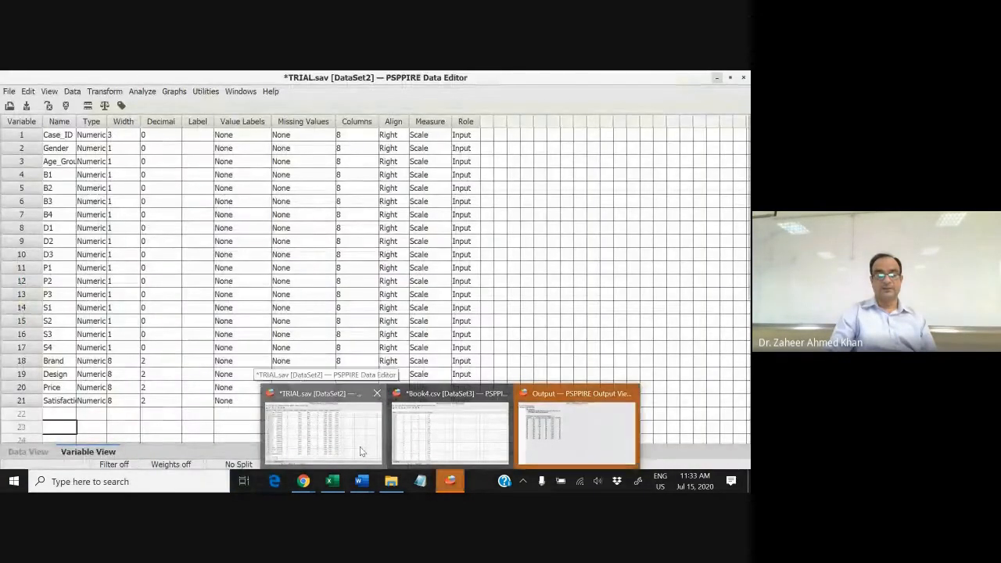
left_click(360, 446)
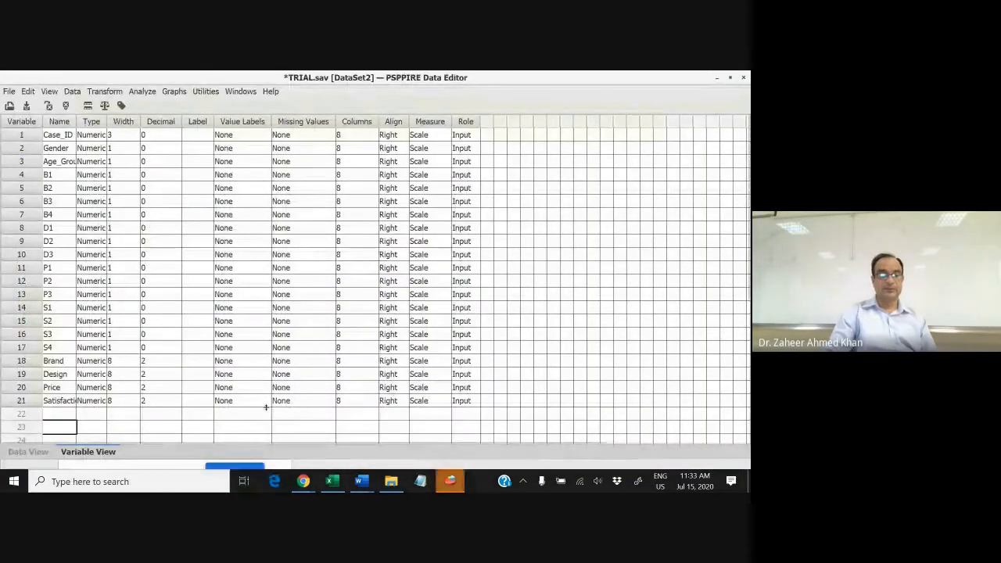
left_click(66, 388)
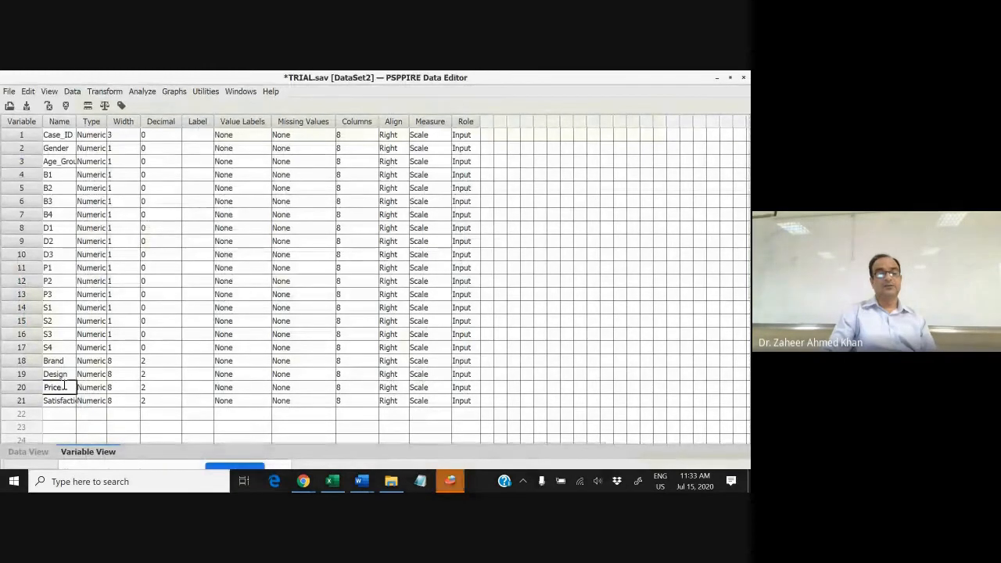
left_click(68, 376)
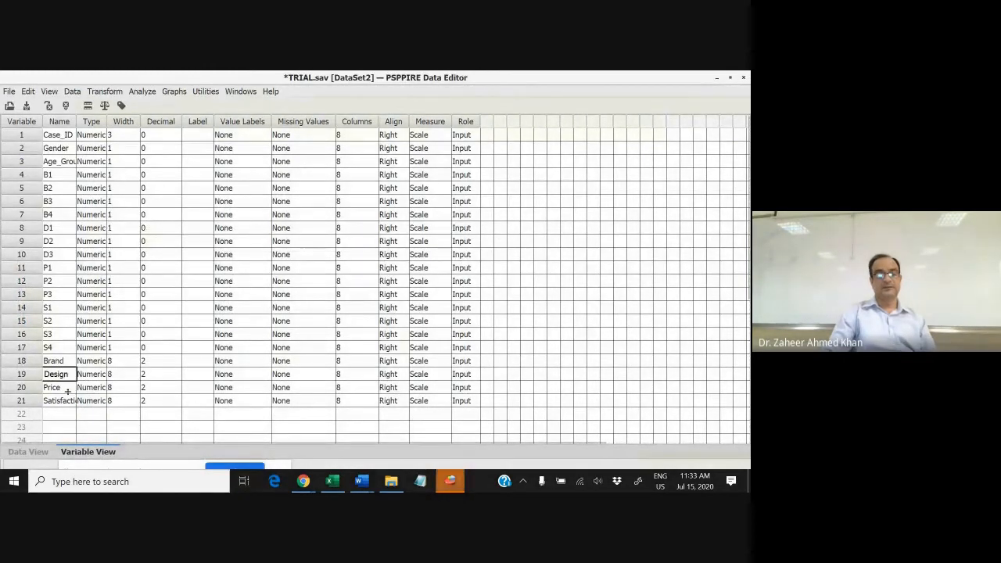
left_click(70, 389)
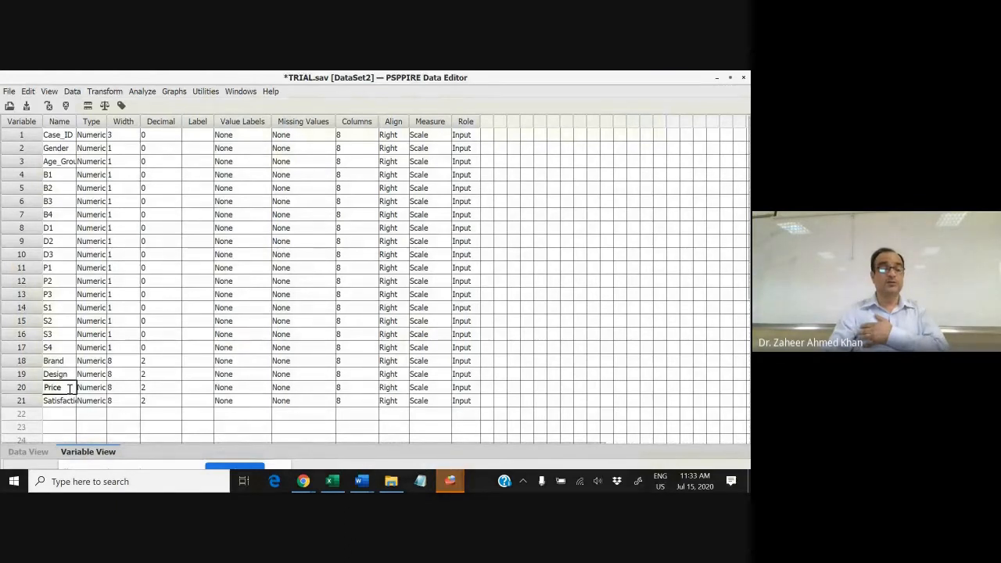
Step: Run a Reliability analysis with the Alpha model on items B1, B2, B3 and B4, and minimize the output
left_click(143, 92)
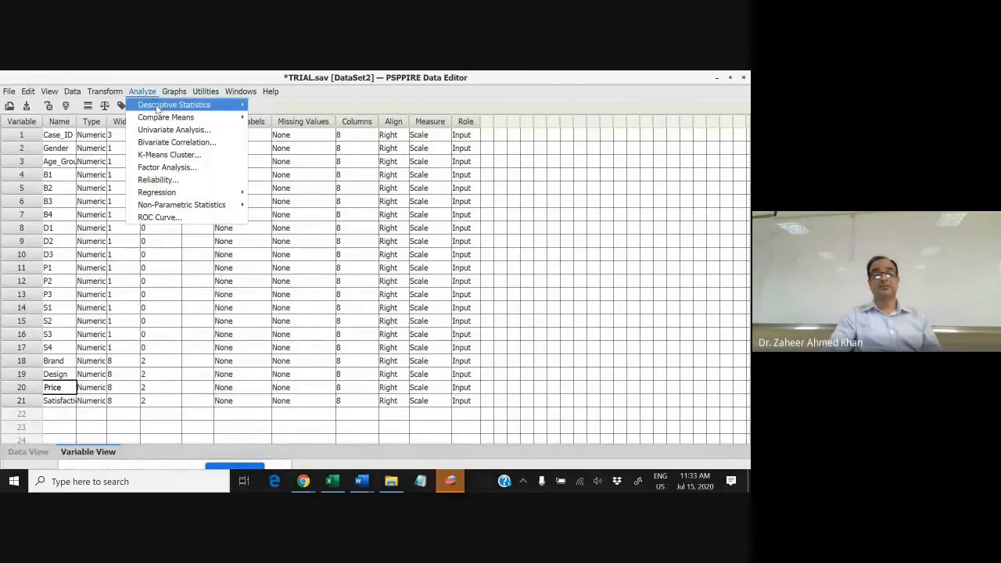
left_click(164, 180)
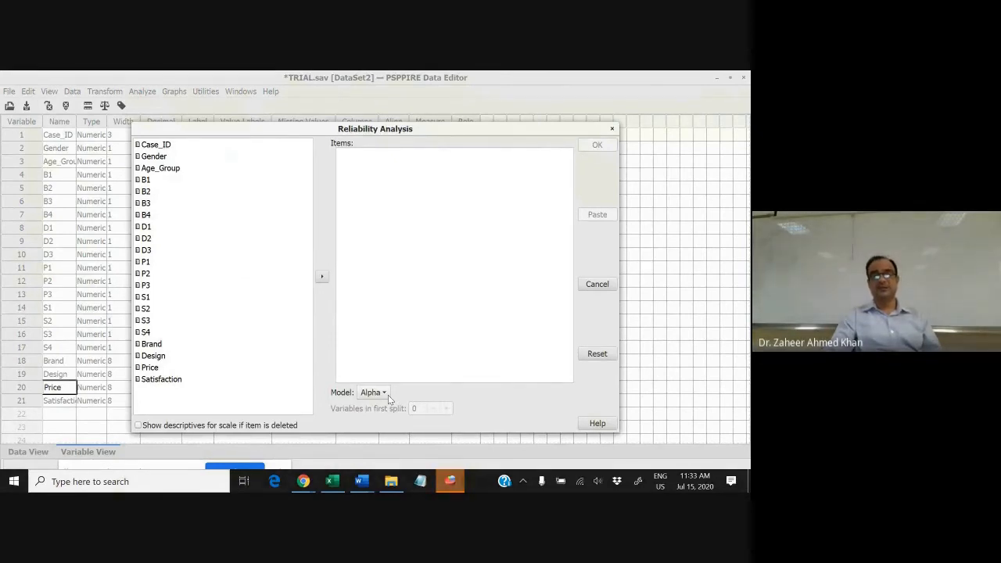
left_click(147, 185)
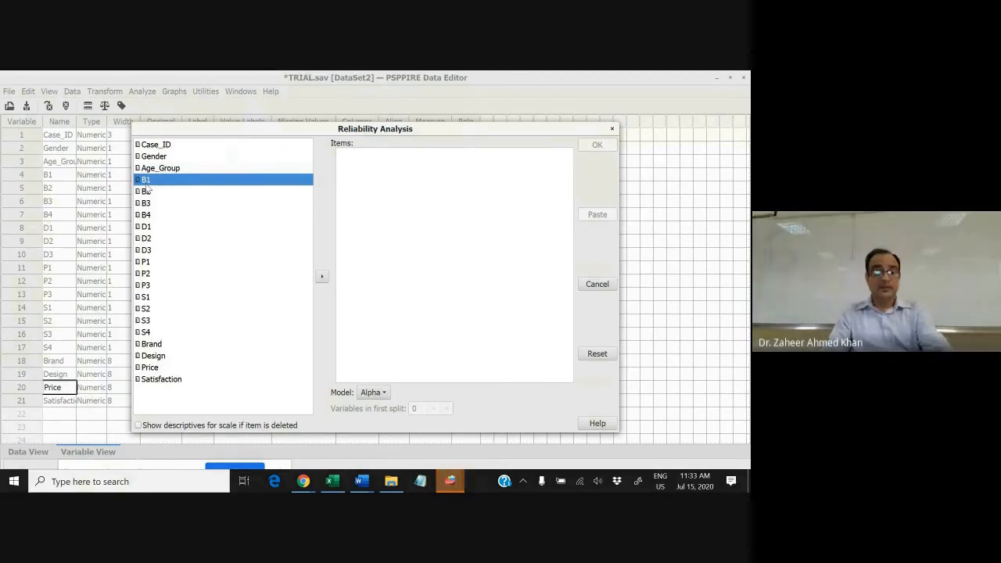
left_click(146, 215, "shift")
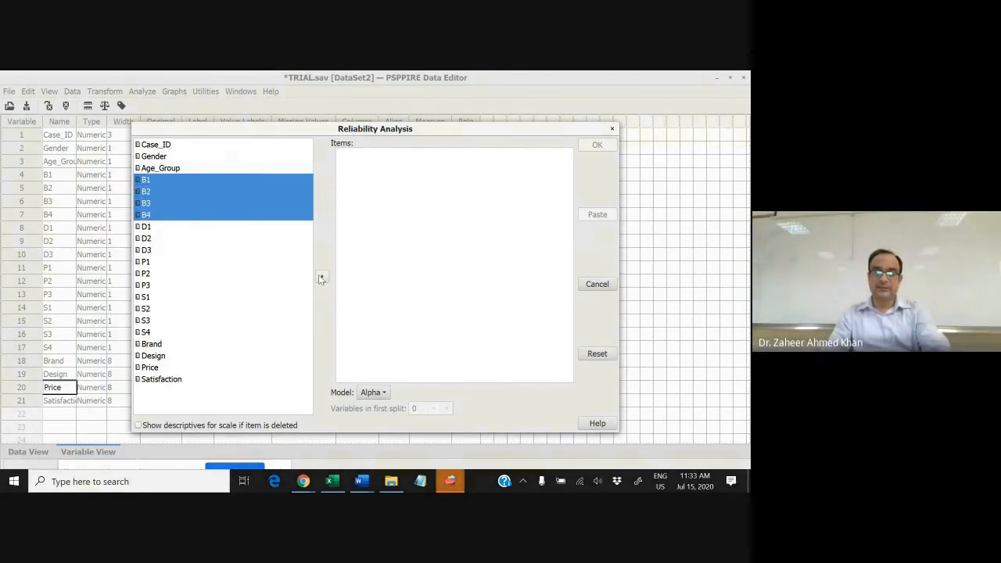
left_click(320, 278)
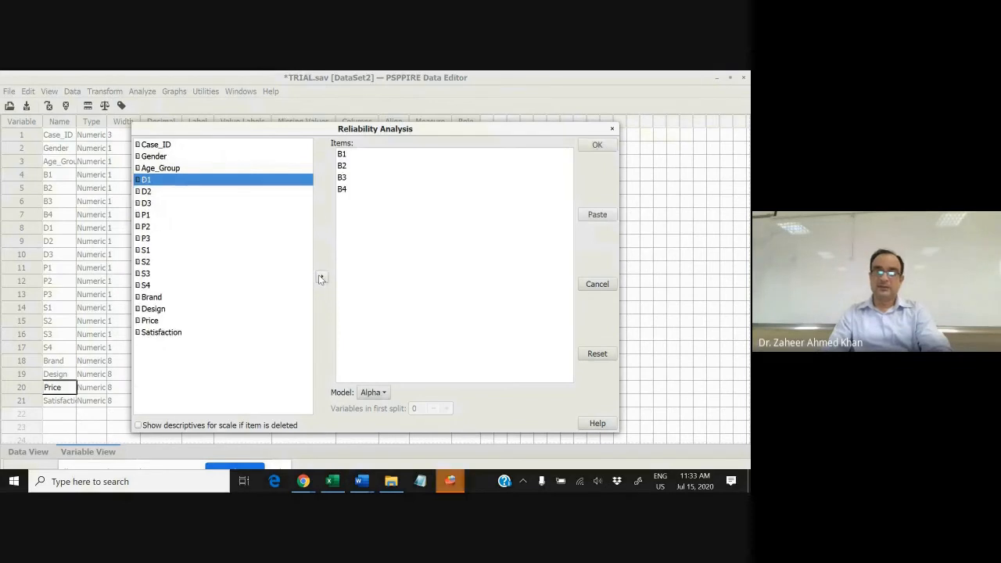
left_click(592, 148)
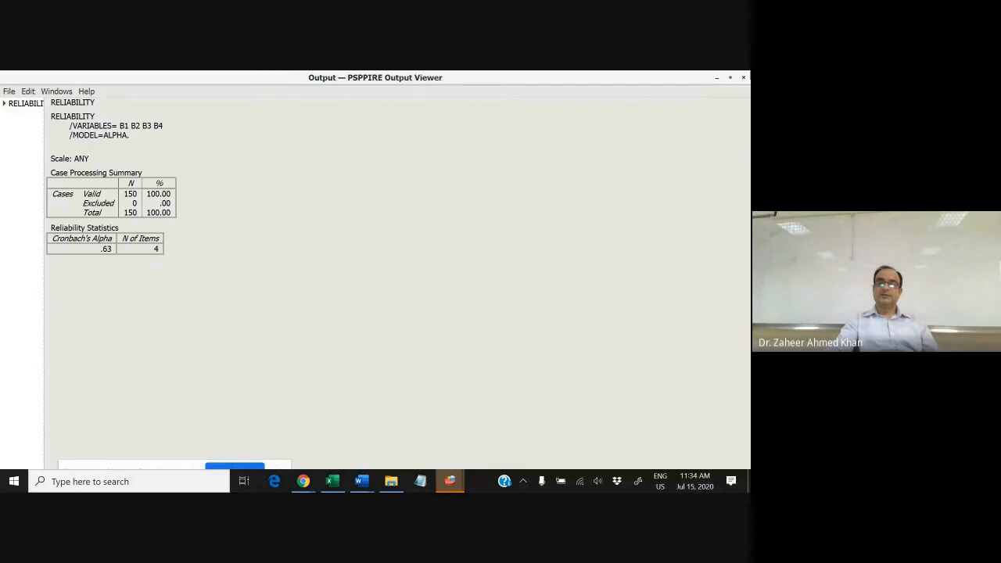
left_click(717, 78)
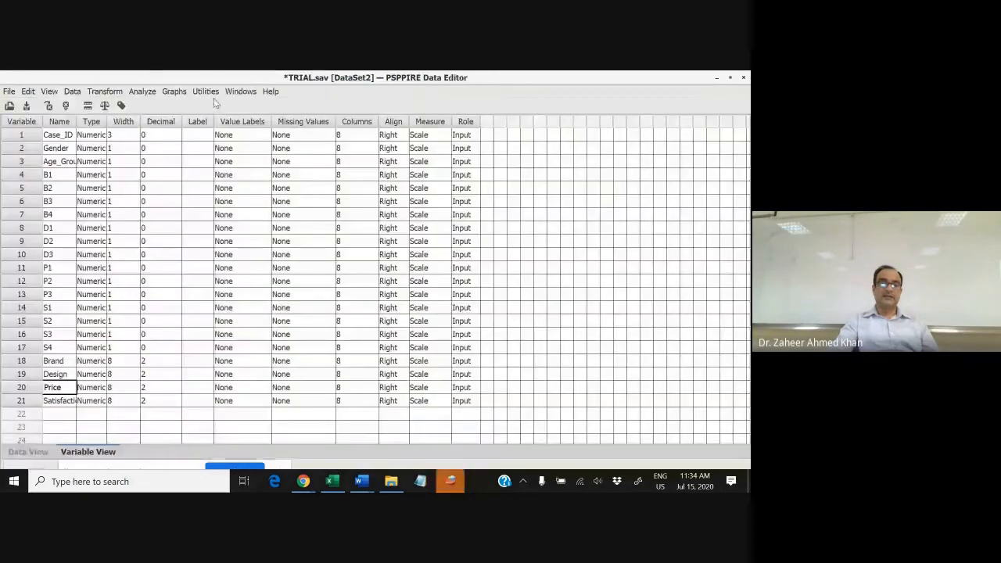
Step: Reopen the Reliability analysis and remove B1 to B4 from its items
left_click(148, 92)
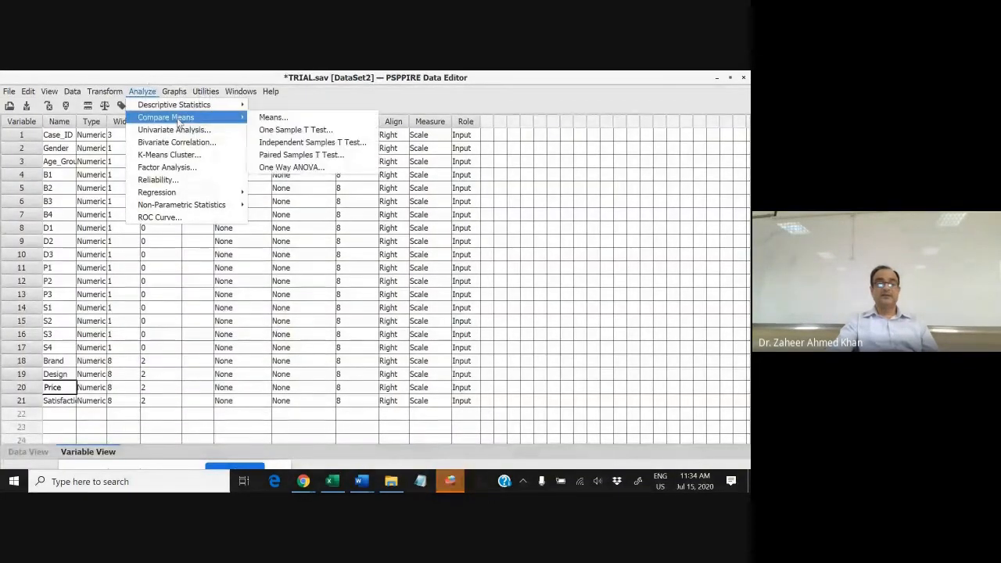
left_click(169, 180)
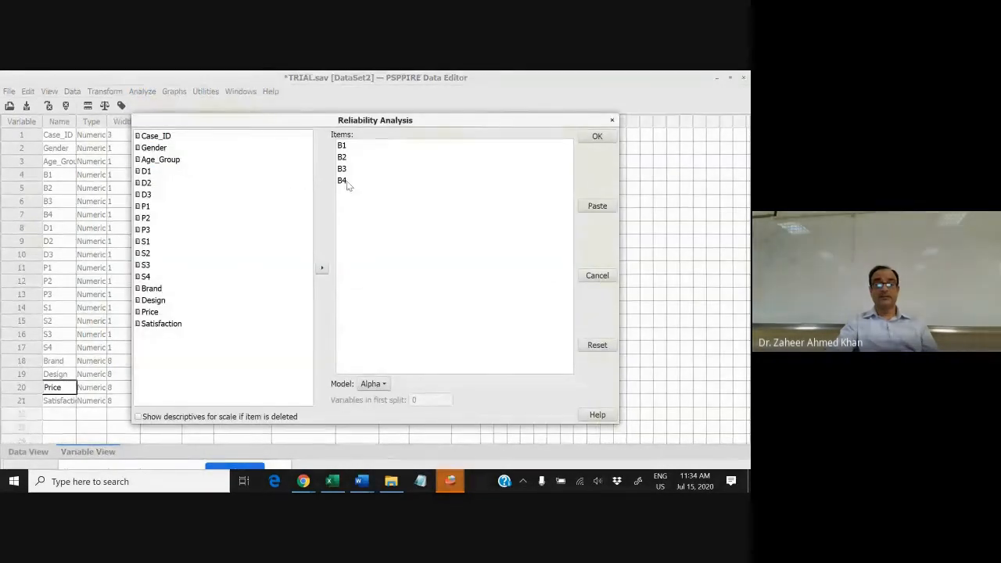
left_click(346, 183)
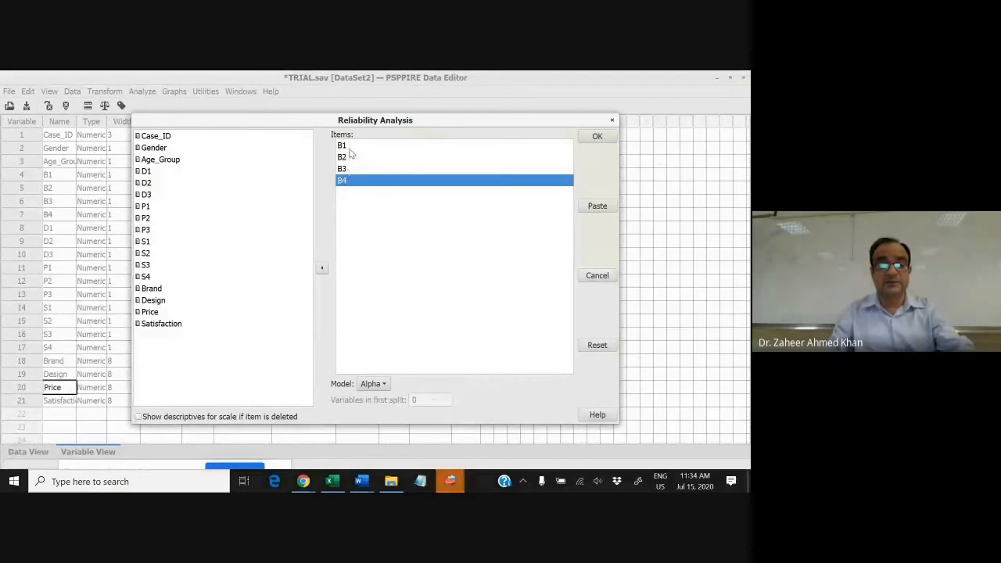
left_click(348, 146, "shift")
left_click(321, 267)
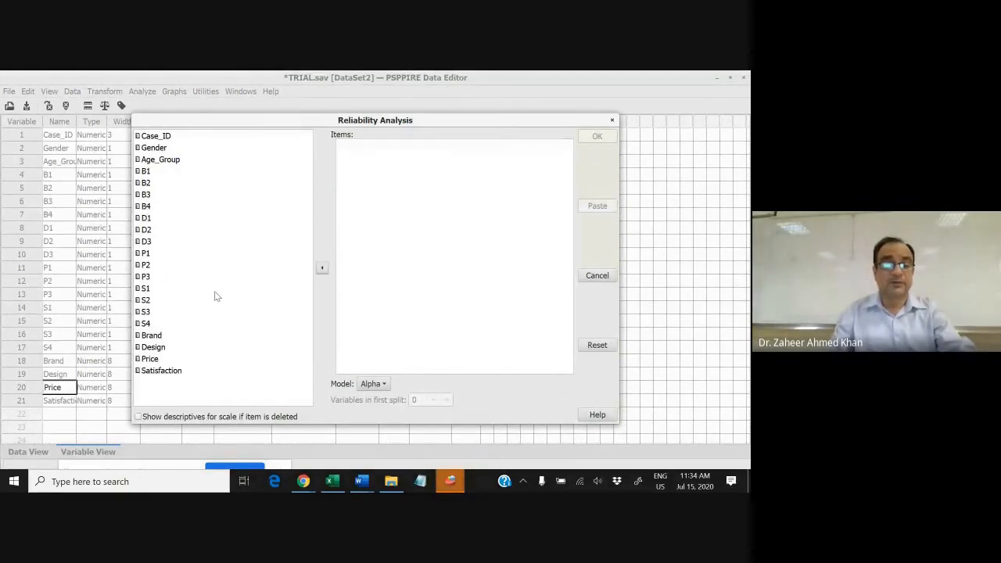
Step: Run the Alpha reliability analysis on D1, D2 and D3 with descriptives for scale if item is deleted, and close the output
left_click(146, 221)
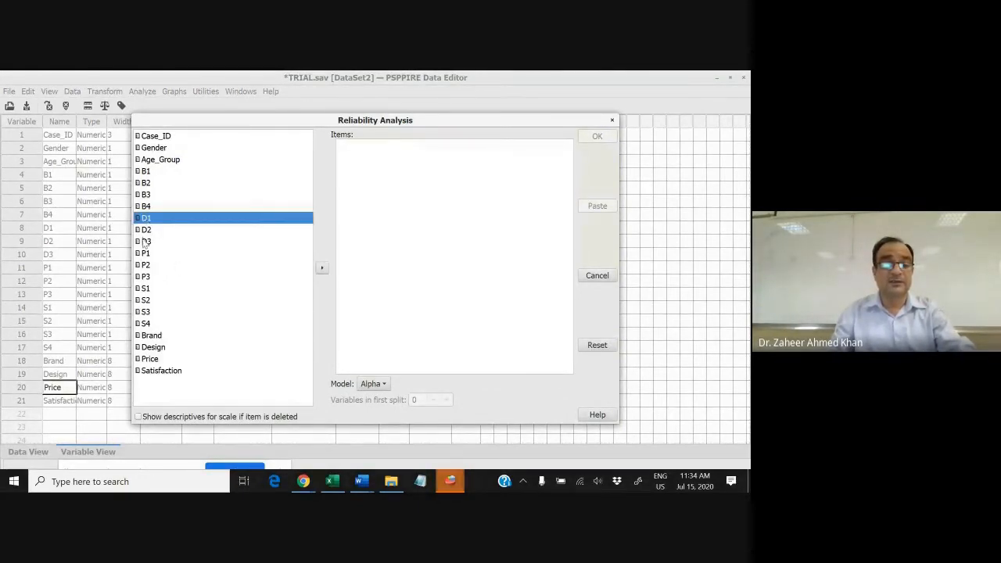
left_click(143, 244, "shift")
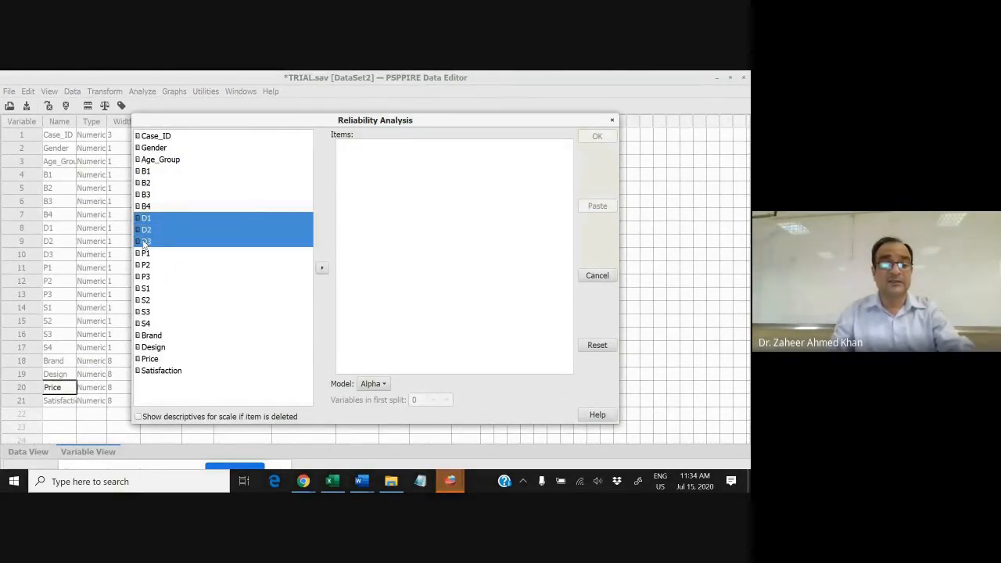
left_click(321, 268)
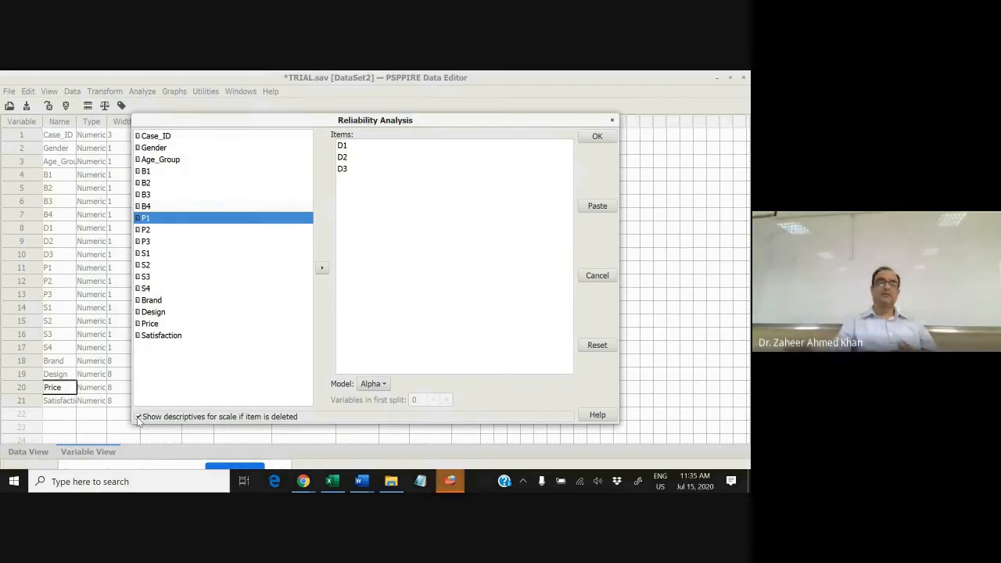
left_click(597, 137)
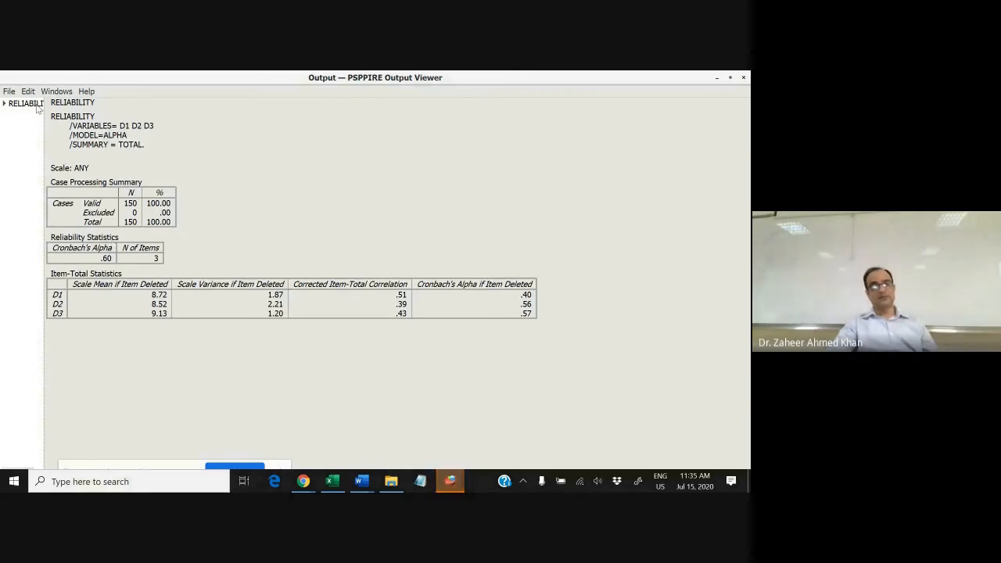
left_click(10, 92)
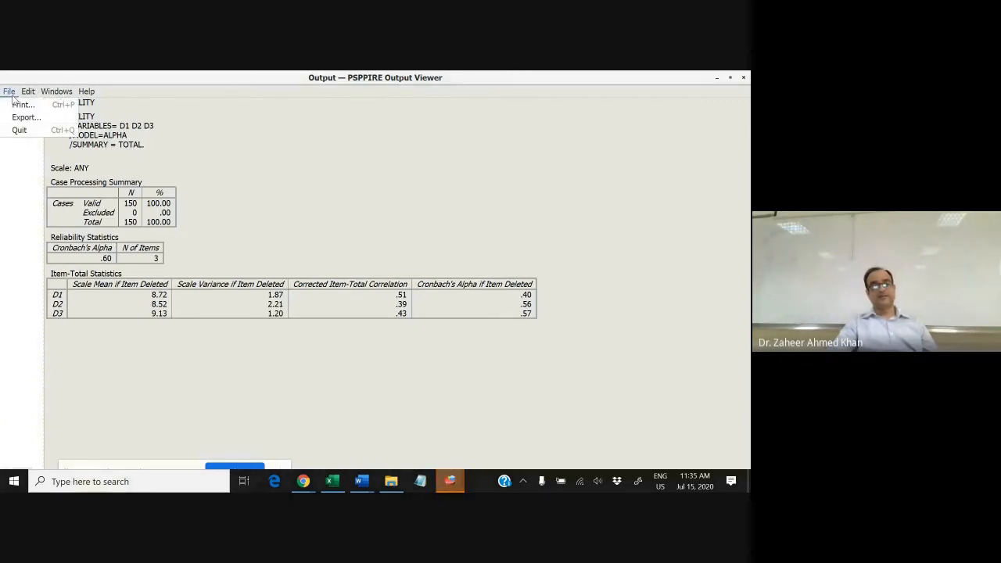
left_click(137, 191)
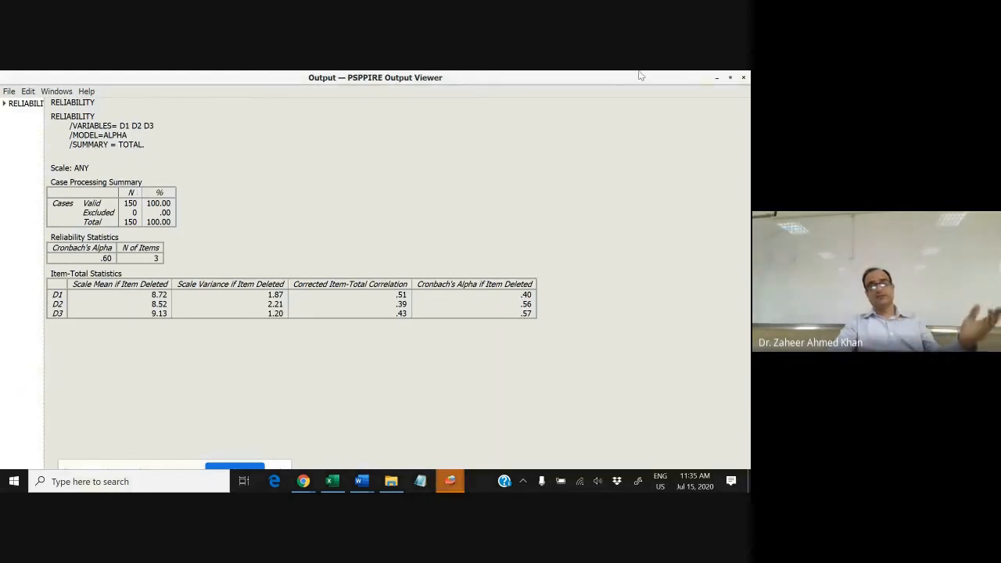
left_click(744, 77)
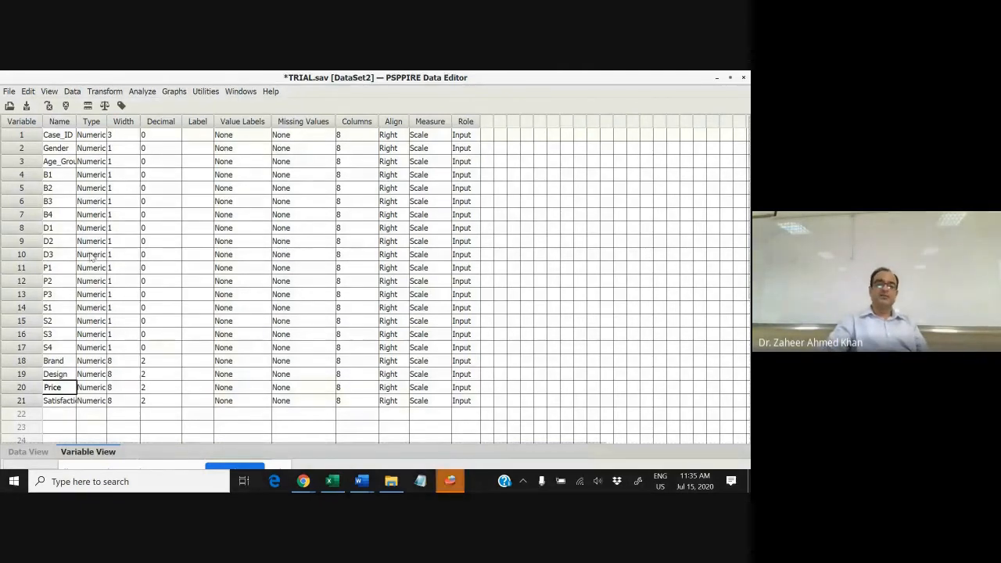
Step: Start a Descriptives analysis with Brand, Design, Price and Satisfaction as its variables
left_click(152, 93)
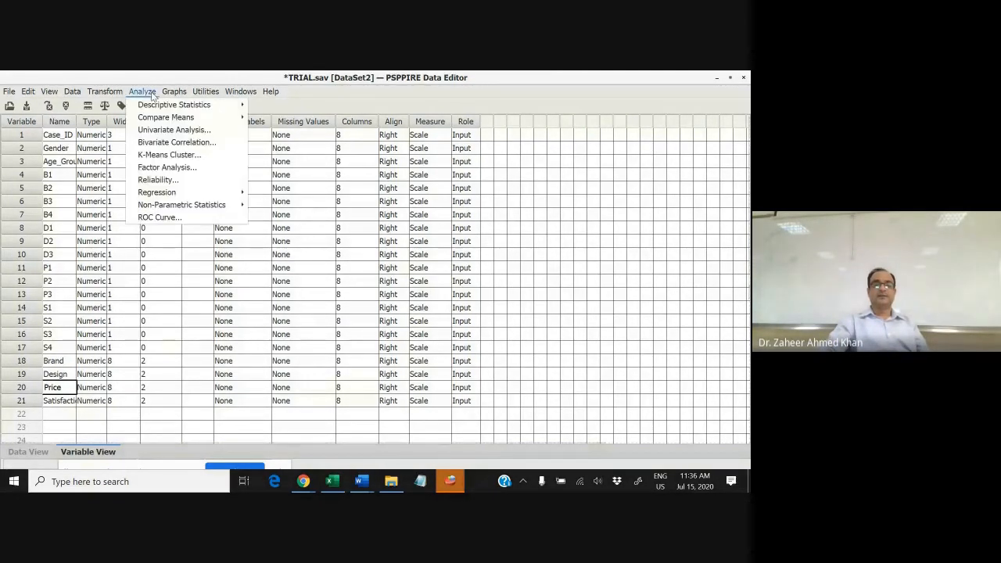
mouse_move(166, 122)
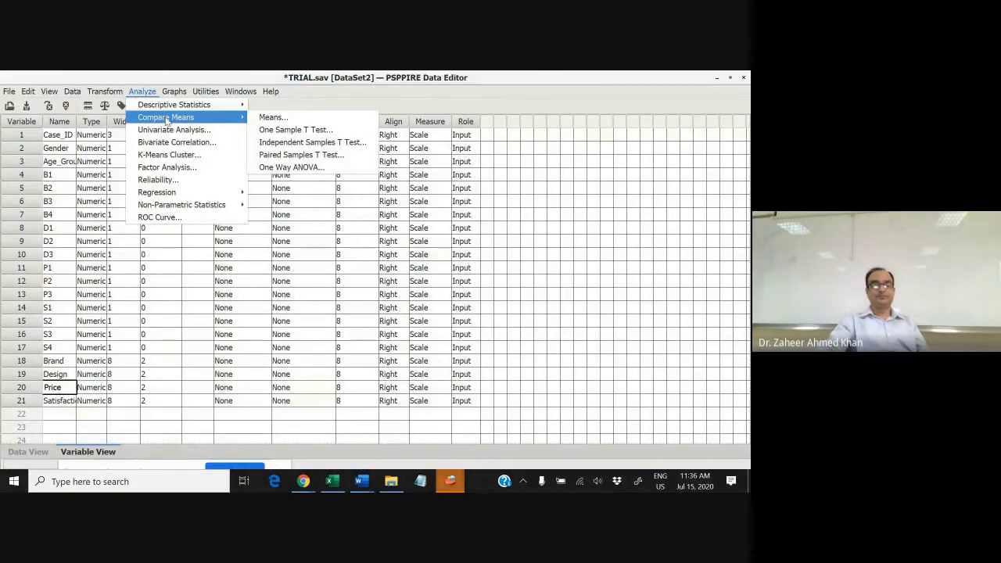
mouse_move(227, 105)
left_click(275, 118)
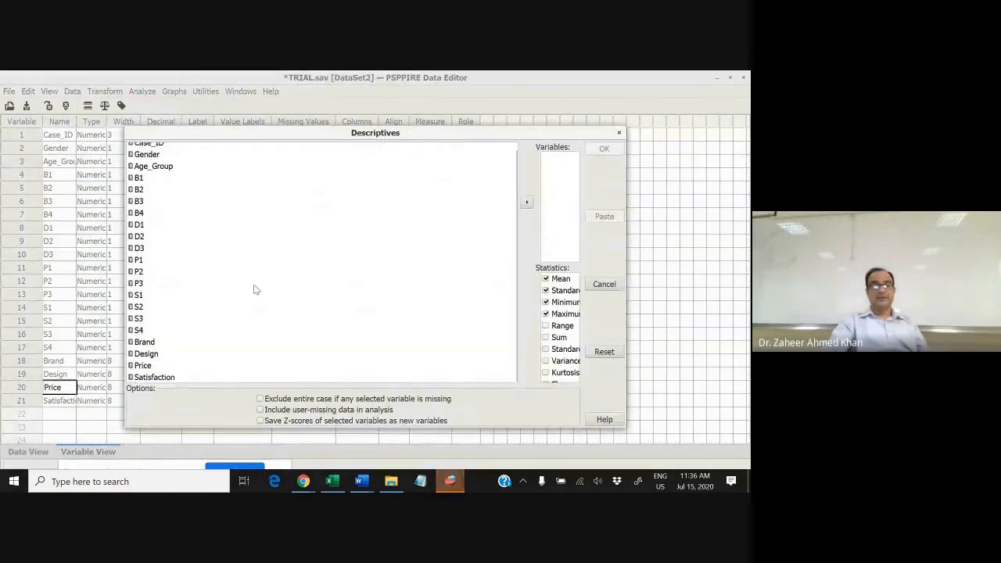
left_click(152, 344)
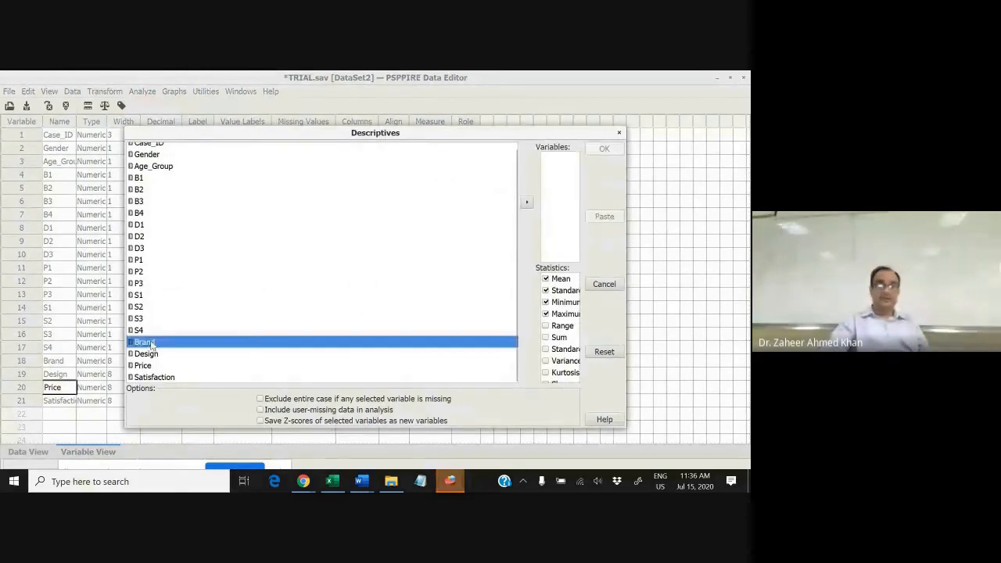
left_click(150, 377, "shift")
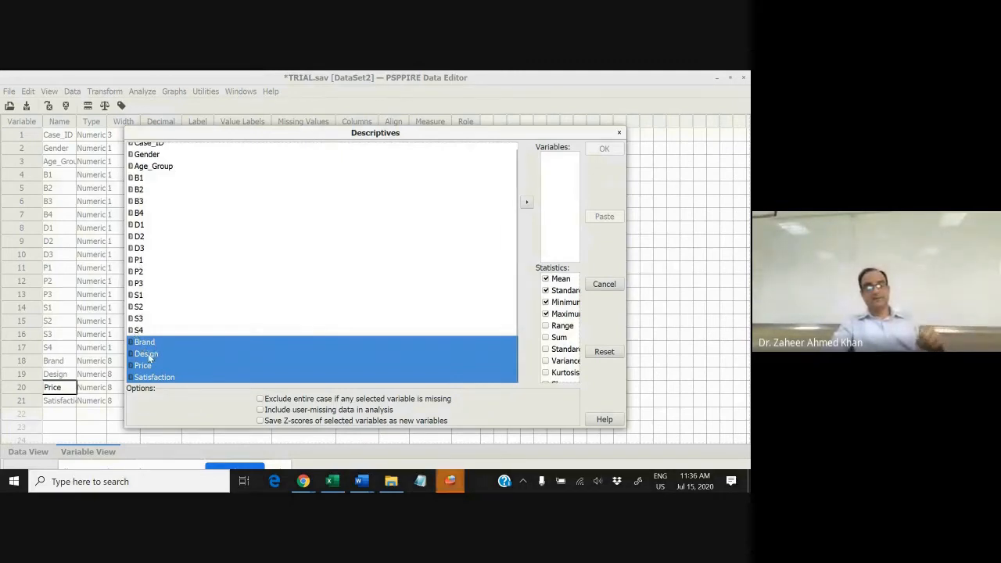
left_click(526, 205)
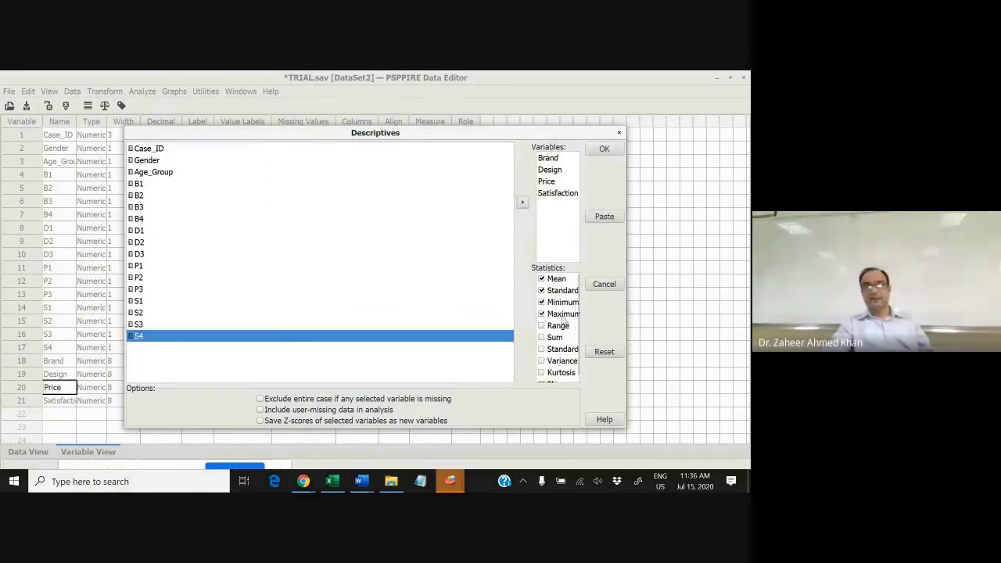
Step: Add kurtosis and skewness to the descriptive statistics, run the analysis, and close the output after reading it
scroll(552, 329, "down", 1)
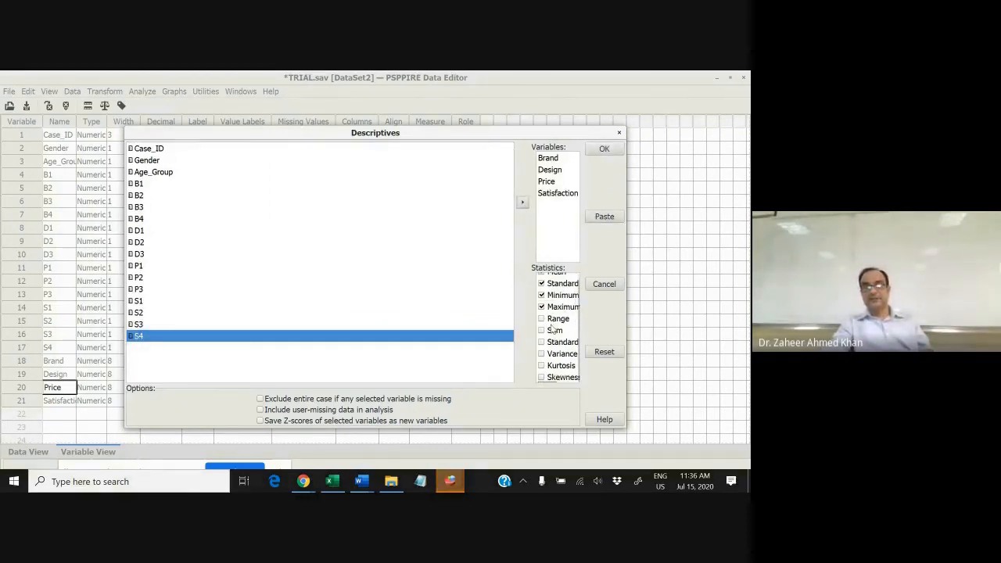
left_click(551, 355)
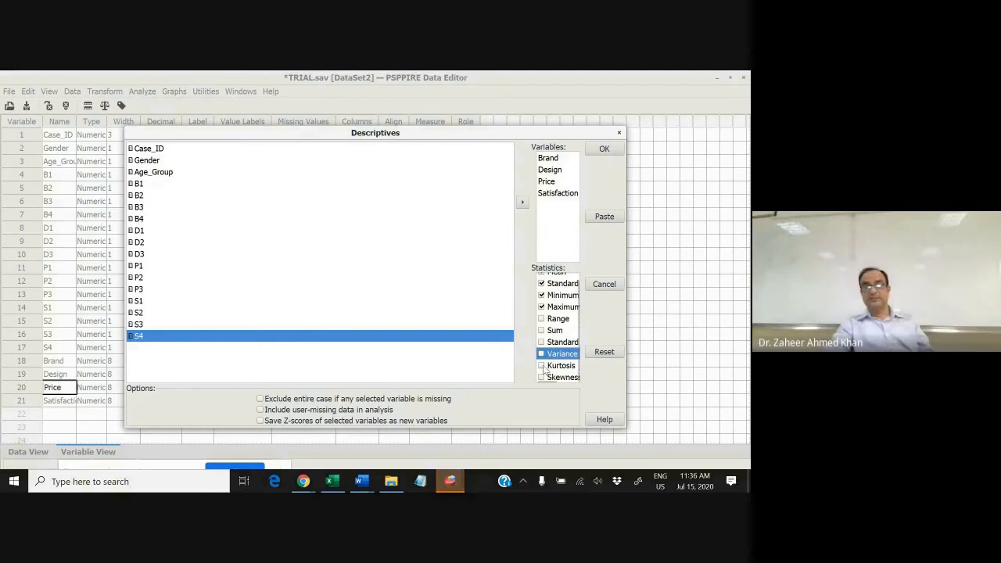
left_click(542, 366)
left_click(542, 378)
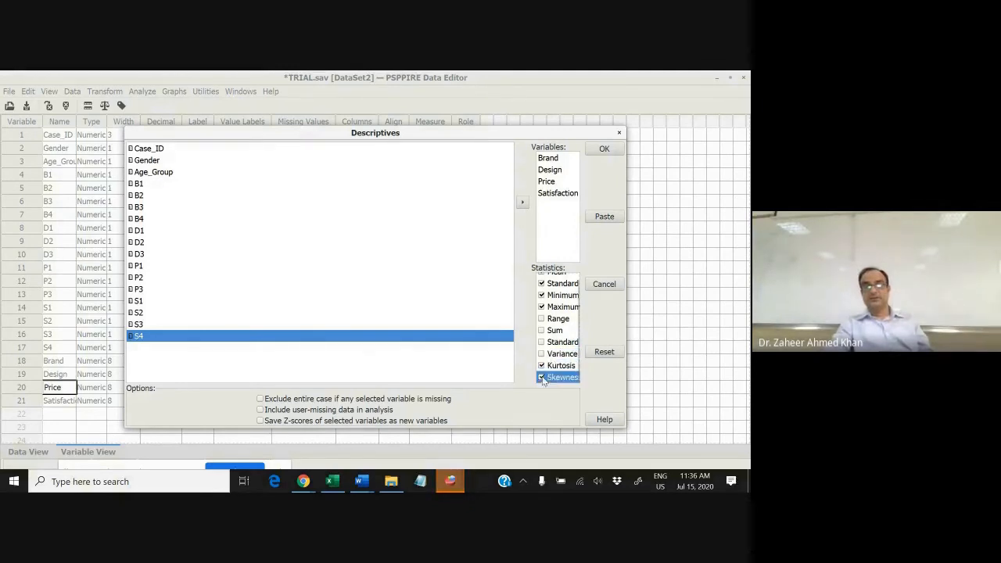
left_click(604, 150)
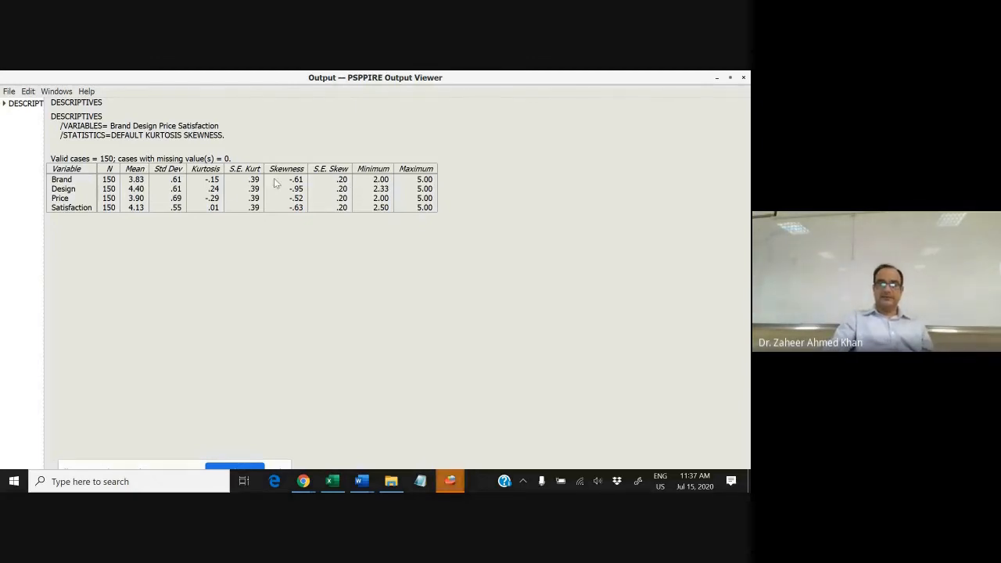
left_click(743, 77)
left_click(142, 92)
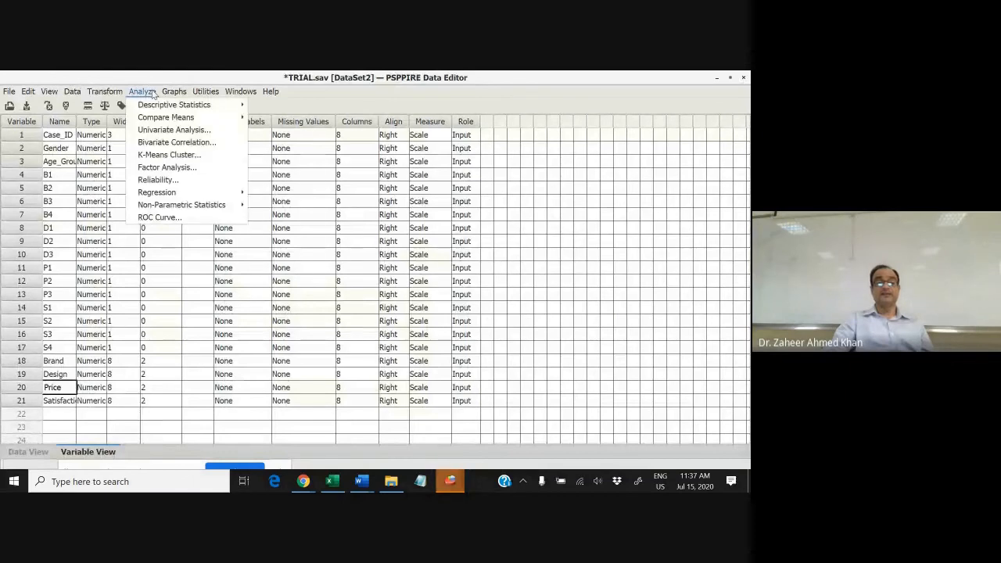
mouse_move(159, 119)
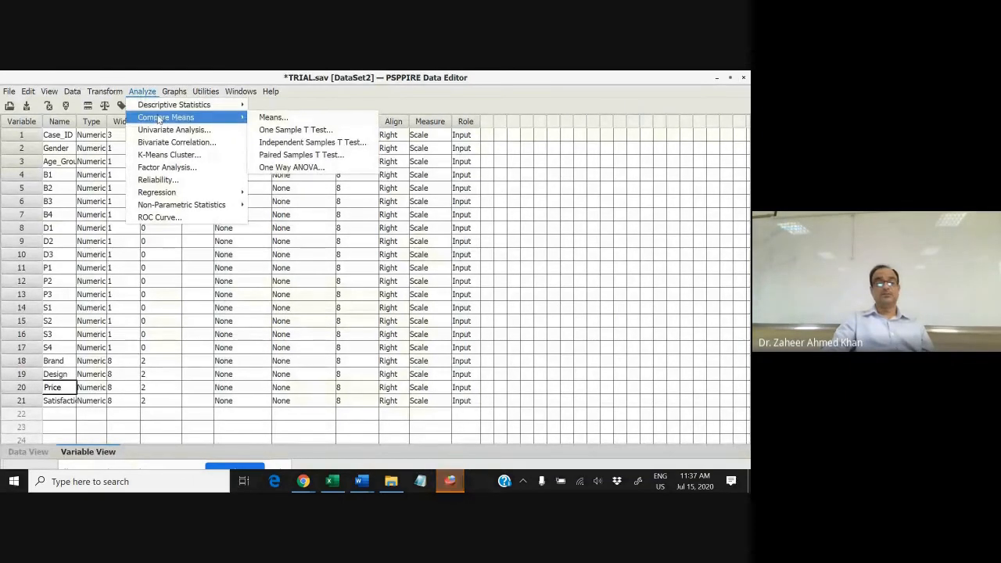
left_click(266, 132)
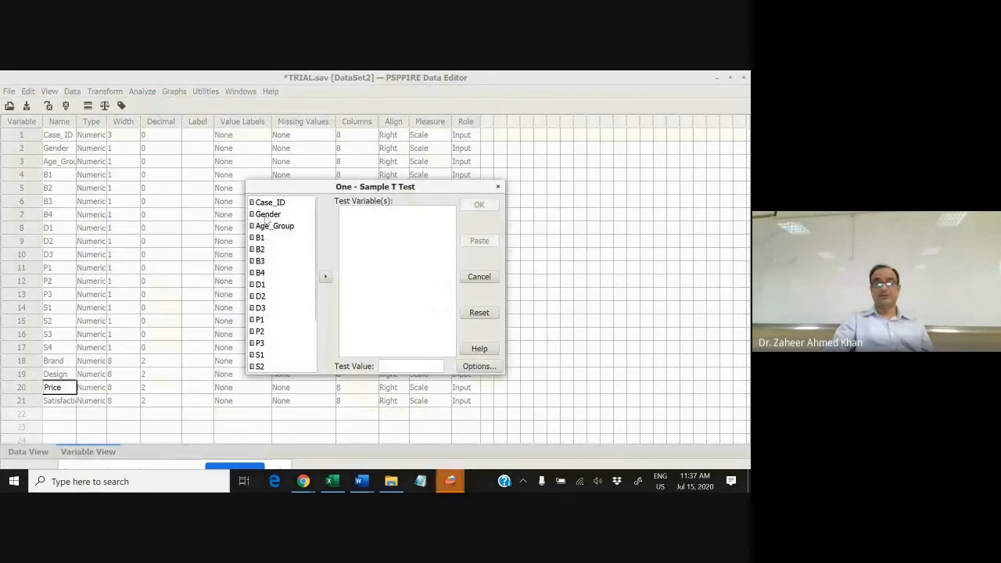
left_click(267, 214)
left_click(326, 276)
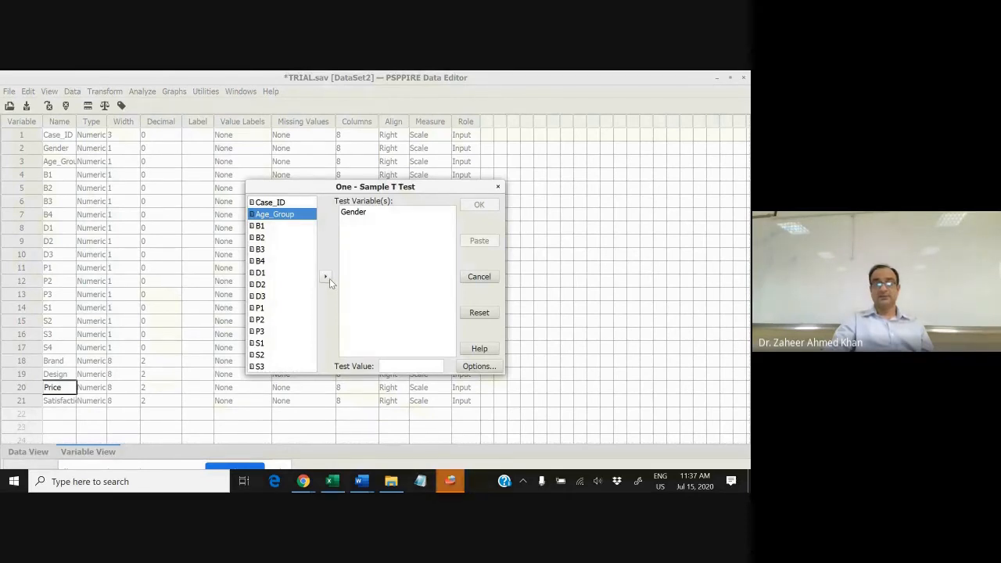
scroll(292, 313, "down", 2)
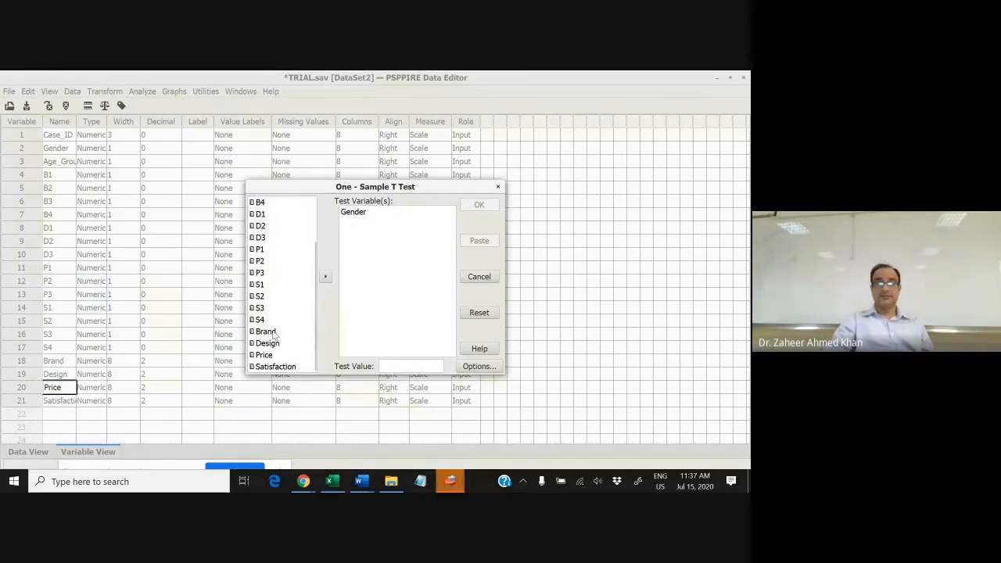
left_click(275, 332)
left_click(393, 366)
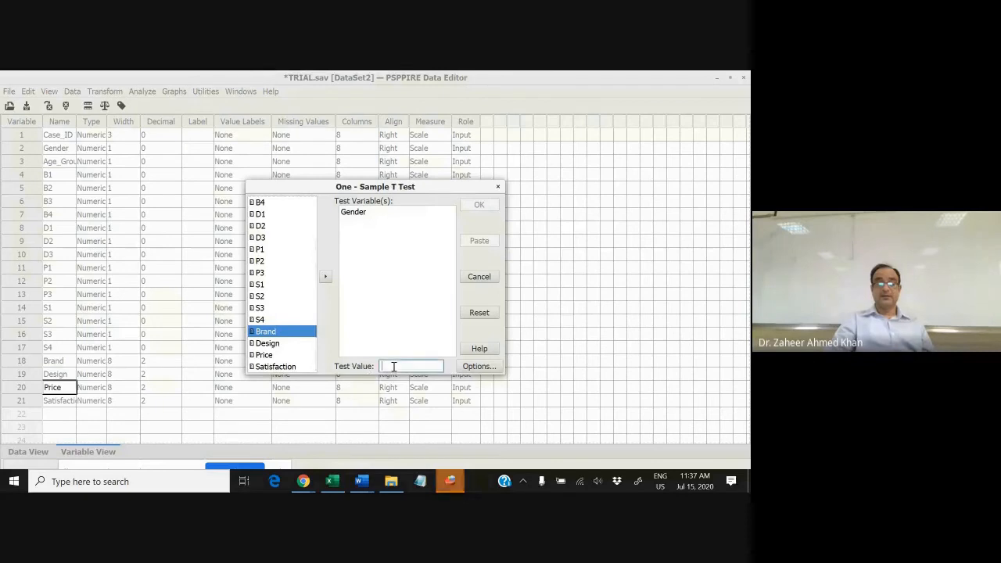
left_click(327, 279)
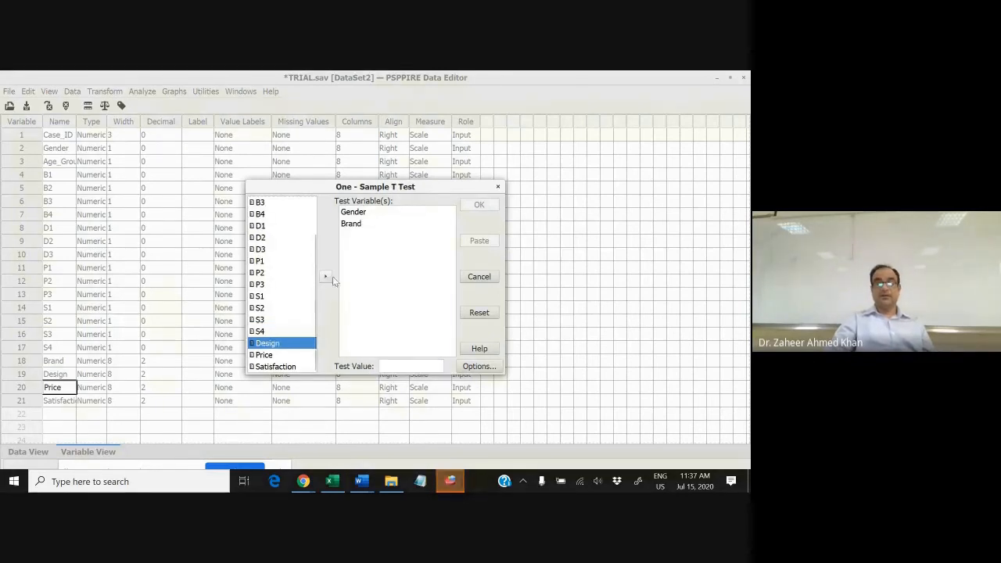
left_click(496, 185)
Step: Start an Independent-Samples T Test with Brand as the test variable and Gender as the grouping variable
left_click(142, 91)
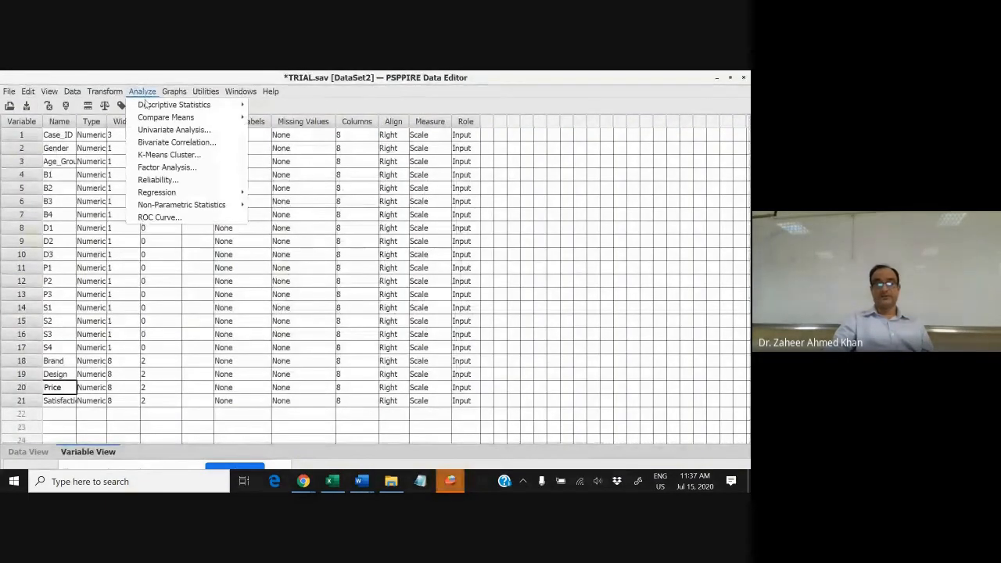
mouse_move(152, 119)
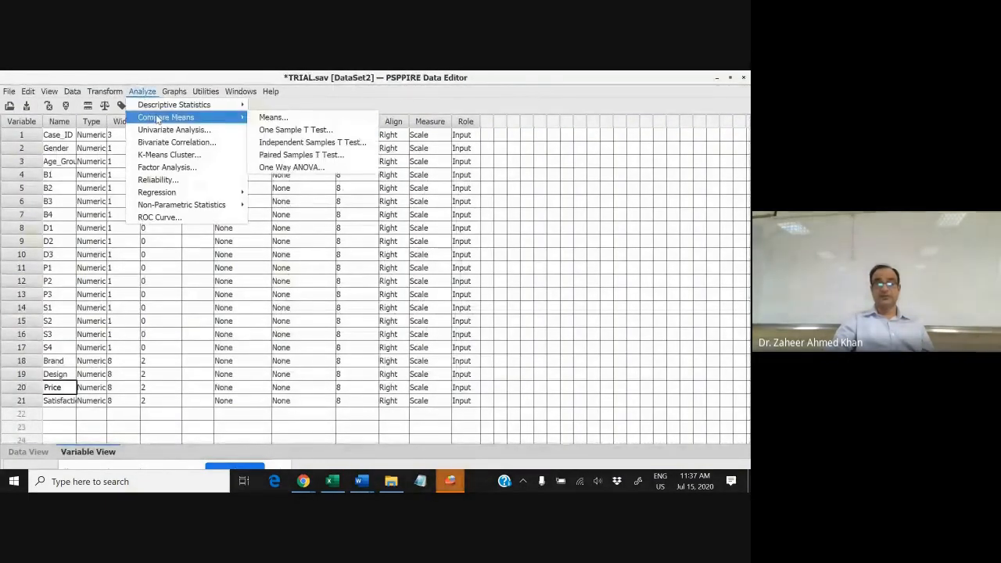
left_click(296, 144)
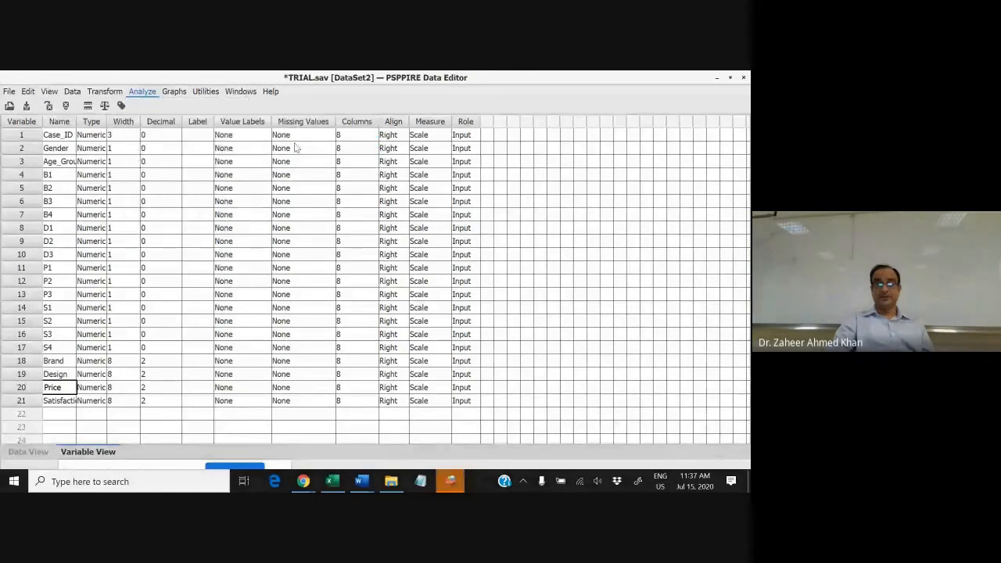
scroll(252, 287, "down", 4)
left_click(247, 316)
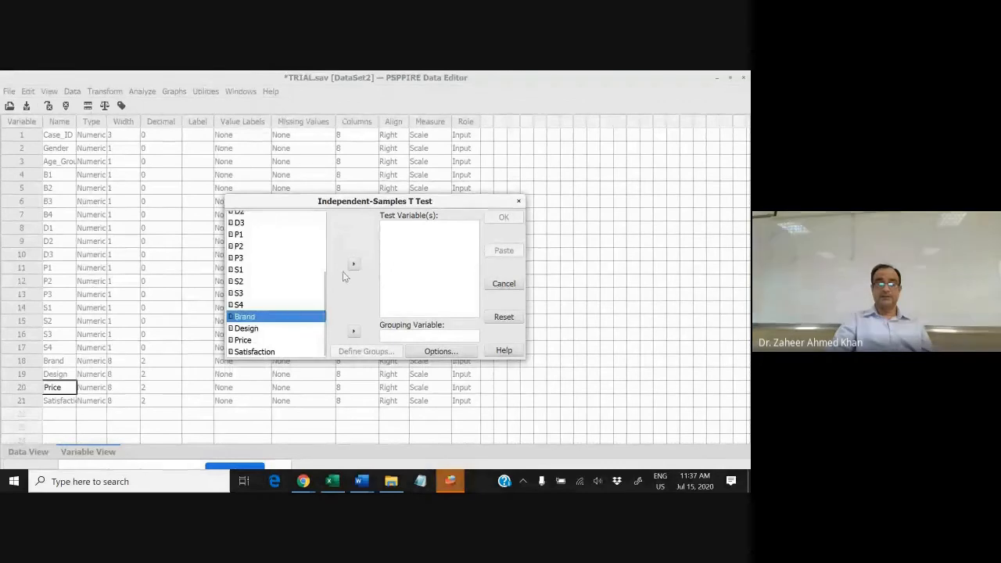
left_click(352, 263)
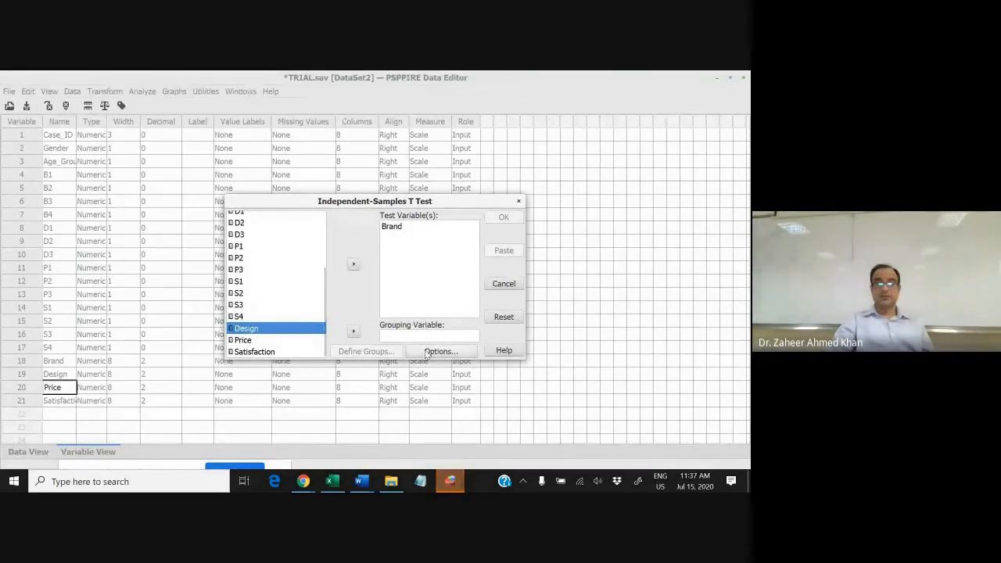
scroll(274, 298, "up", 4)
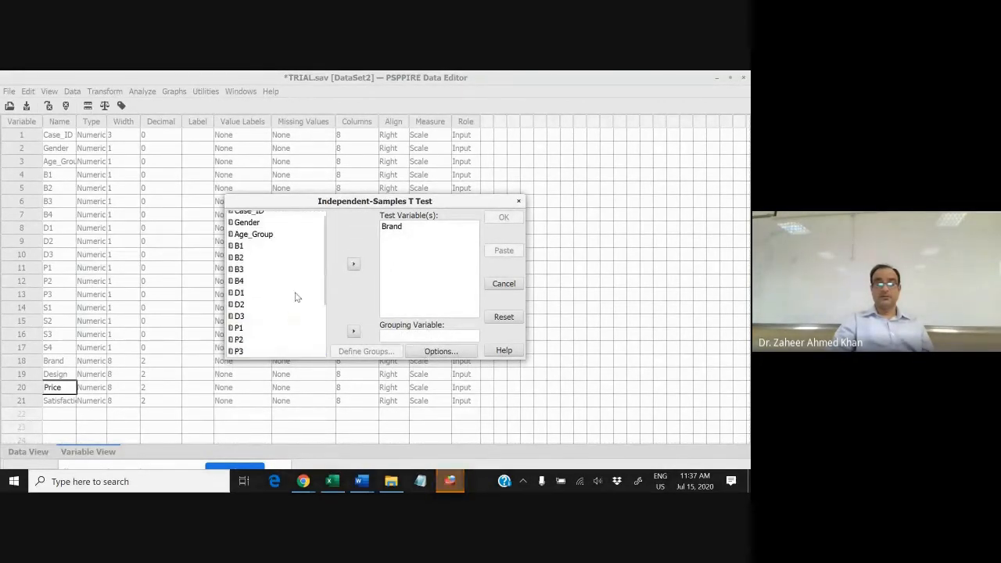
left_click(253, 224)
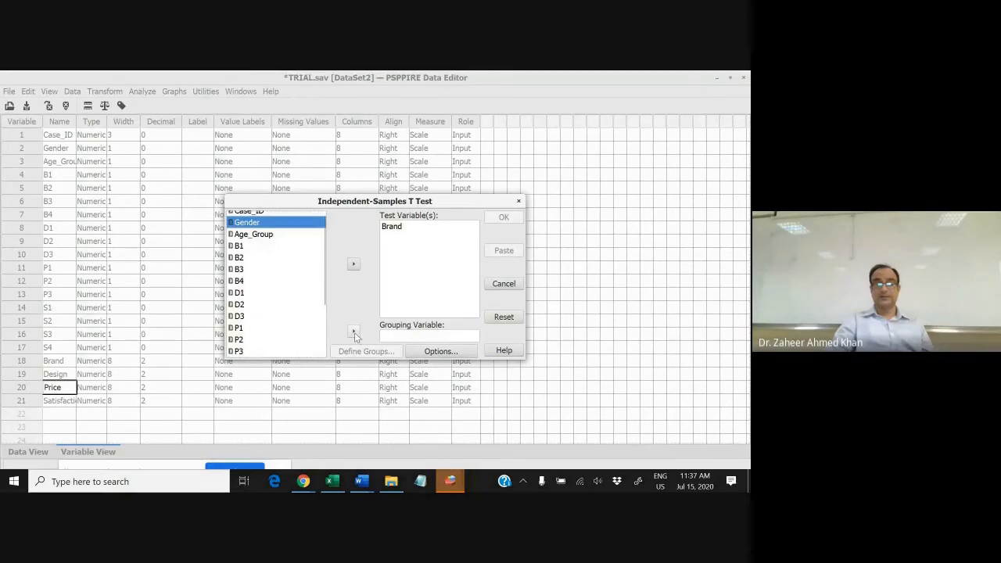
left_click(354, 332)
Step: Define the Gender groups as values 1 and 2, run the t test, and close the output after reading it
left_click(366, 351)
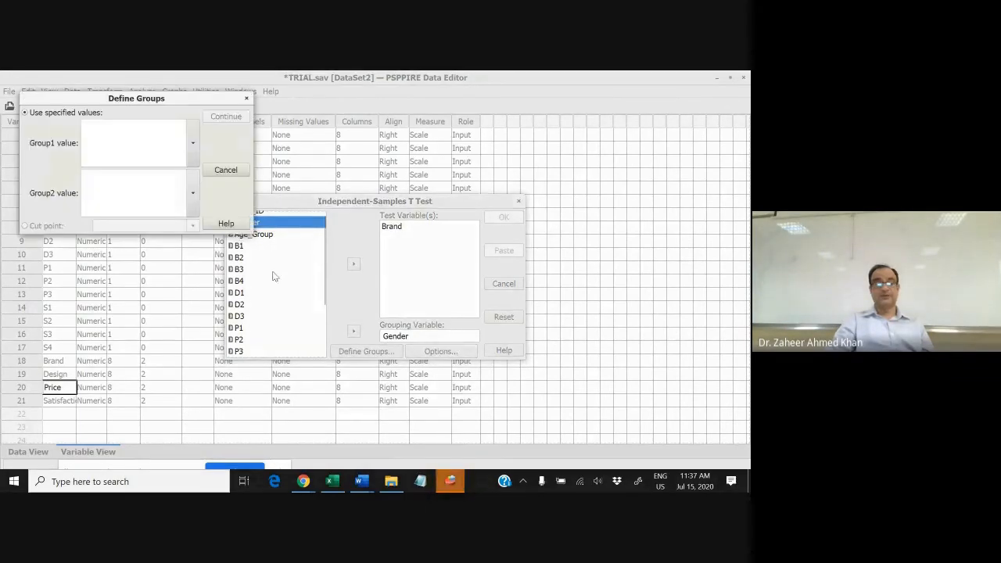
left_click(175, 154)
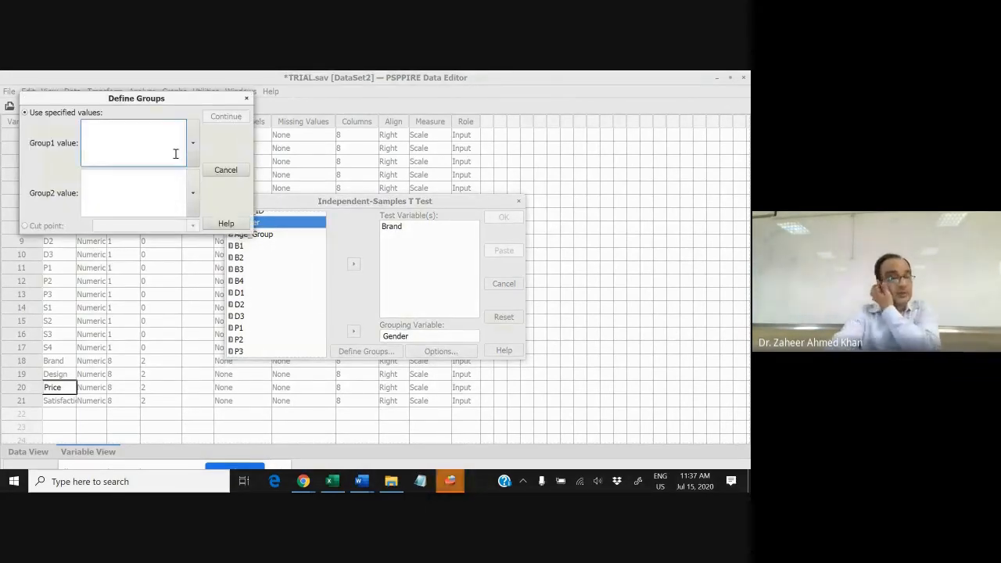
type("1")
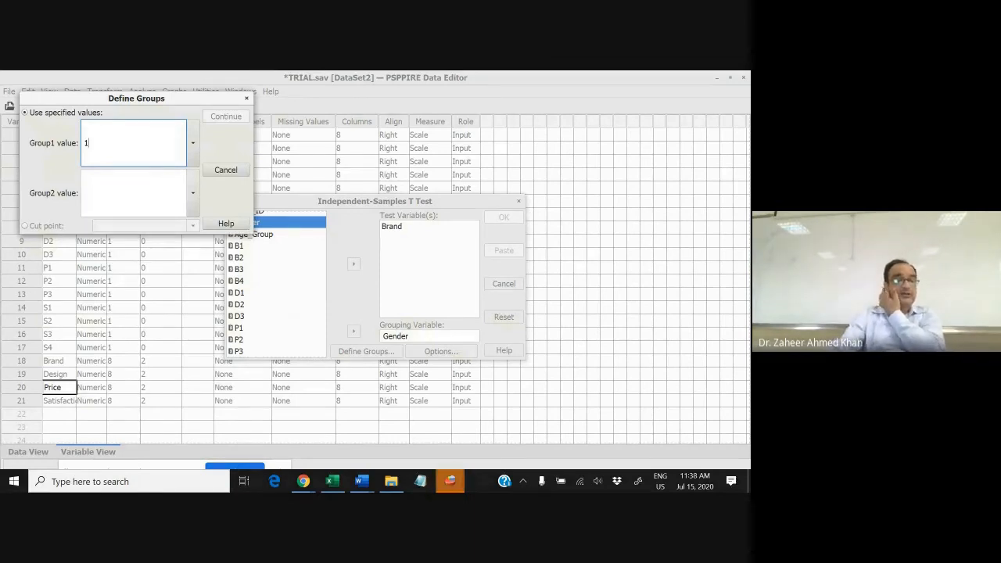
left_click(147, 176)
type("2")
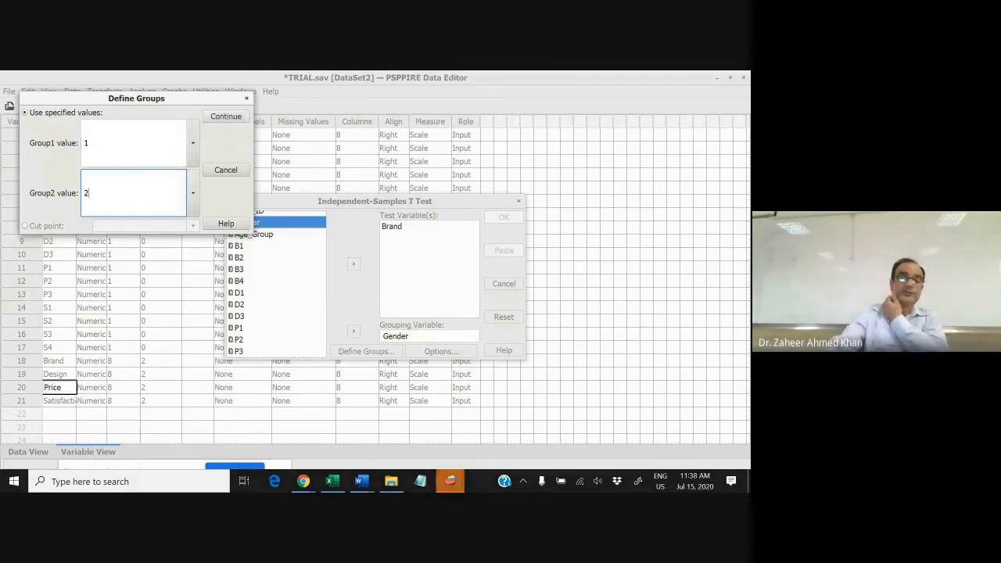
left_click(100, 141)
left_click(225, 117)
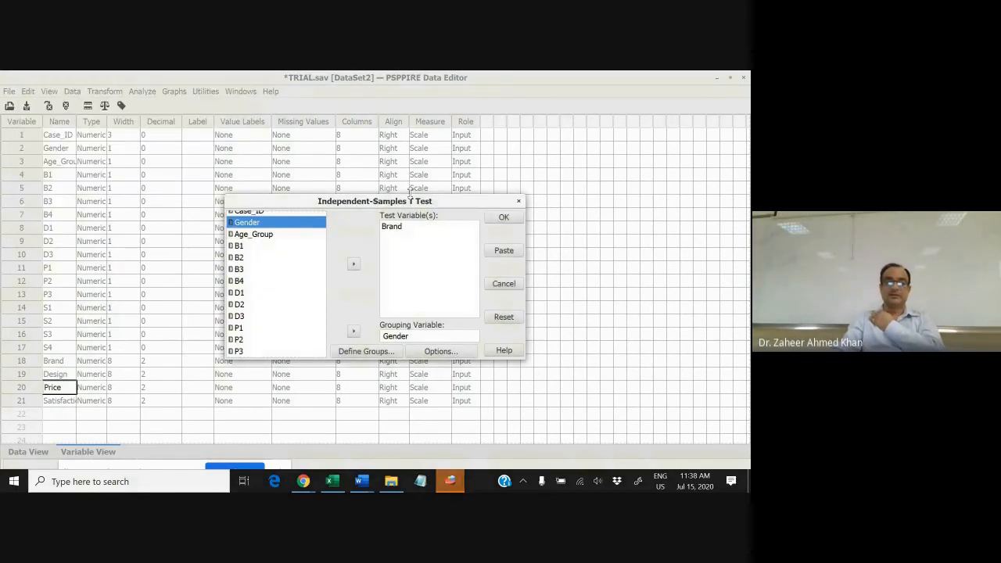
left_click(501, 216)
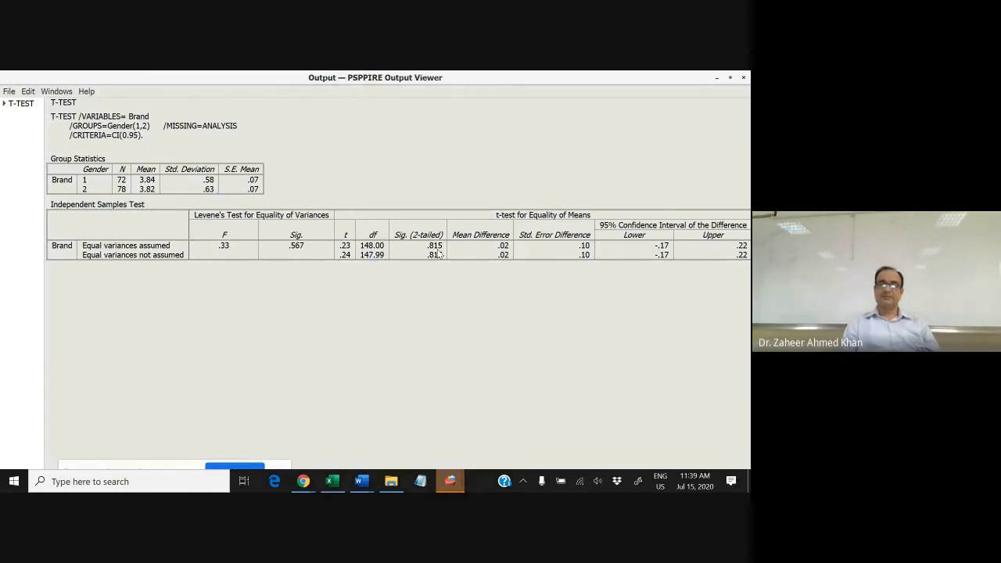
left_click(744, 78)
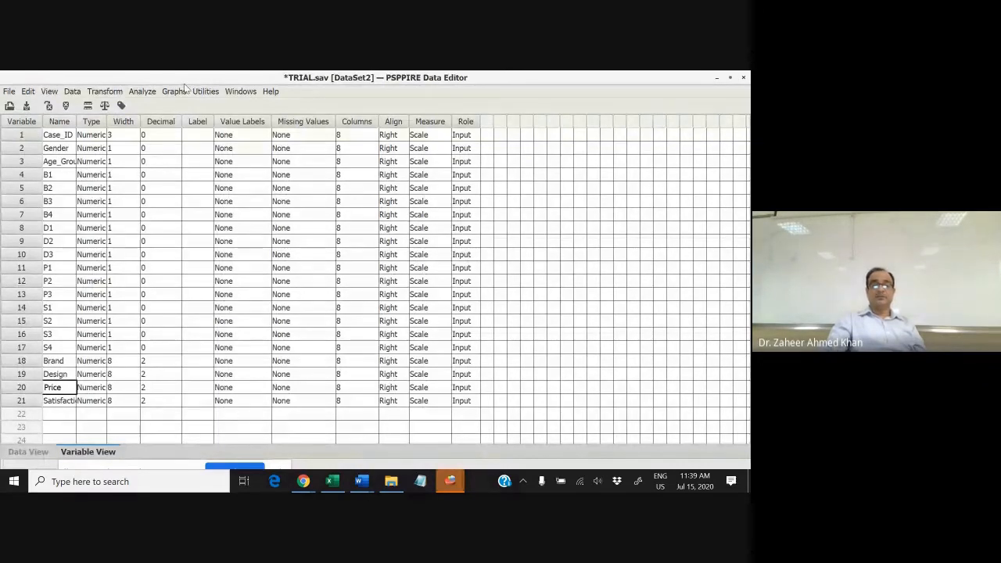
Step: Start a One-Way ANOVA with Brand, Design, Price and Satisfaction as the dependent variables
left_click(142, 91)
mouse_move(235, 117)
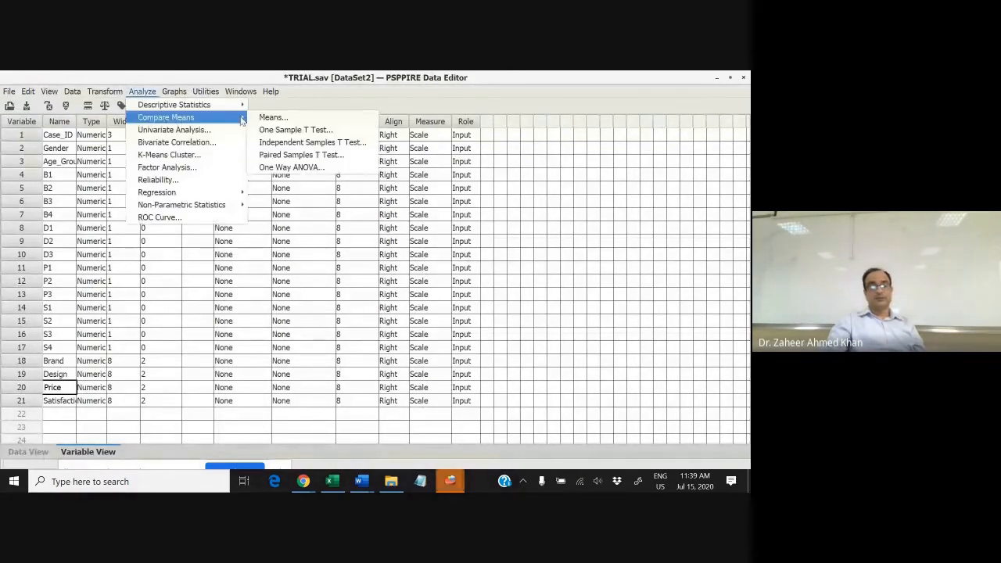
left_click(290, 167)
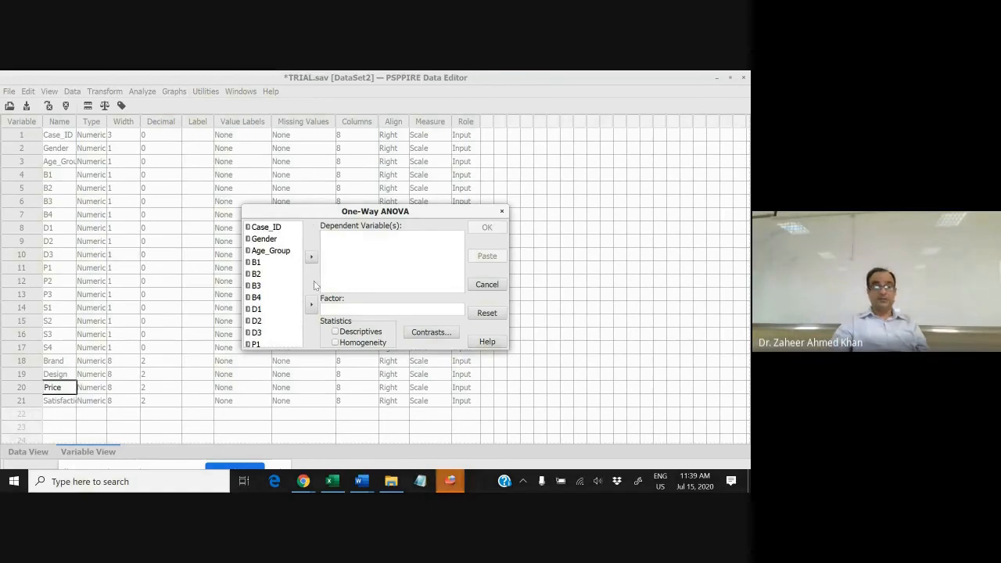
scroll(293, 294, "down", 2)
scroll(292, 294, "down", 2)
left_click(270, 308)
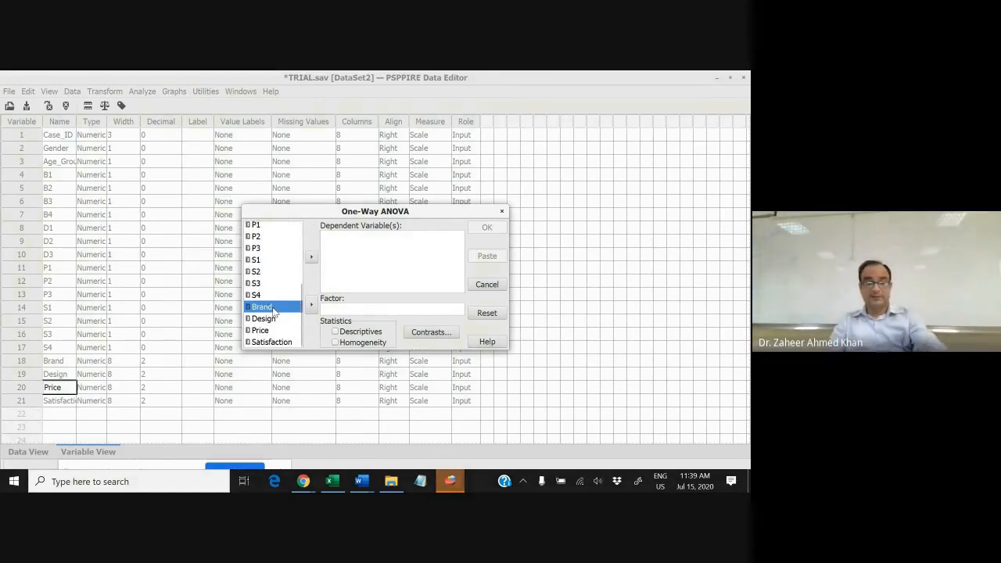
left_click(270, 342, "shift")
left_click(311, 256)
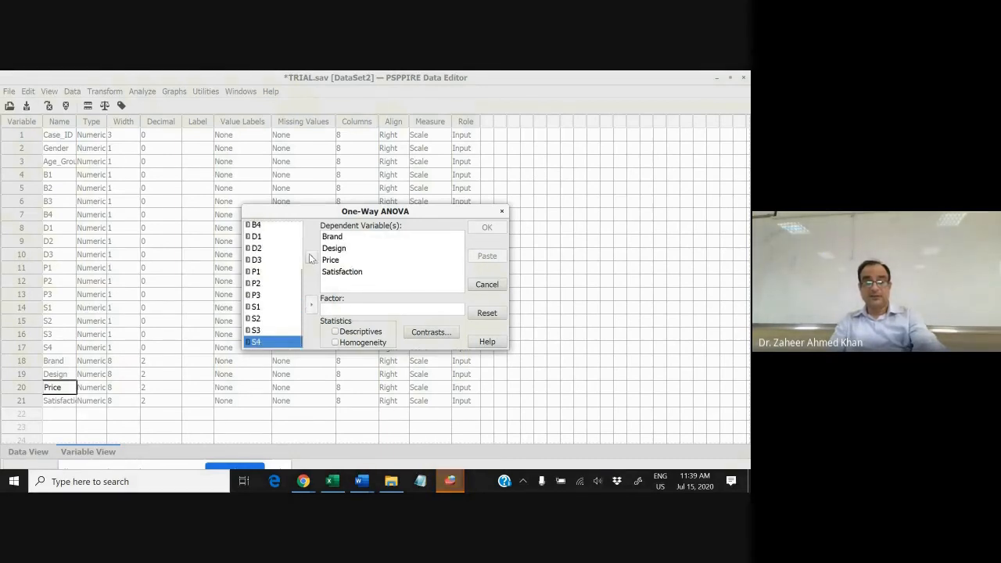
Step: Set Age_Group as the ANOVA factor, run the analysis, and close the output after reading it
left_click_drag(300, 278, 305, 234)
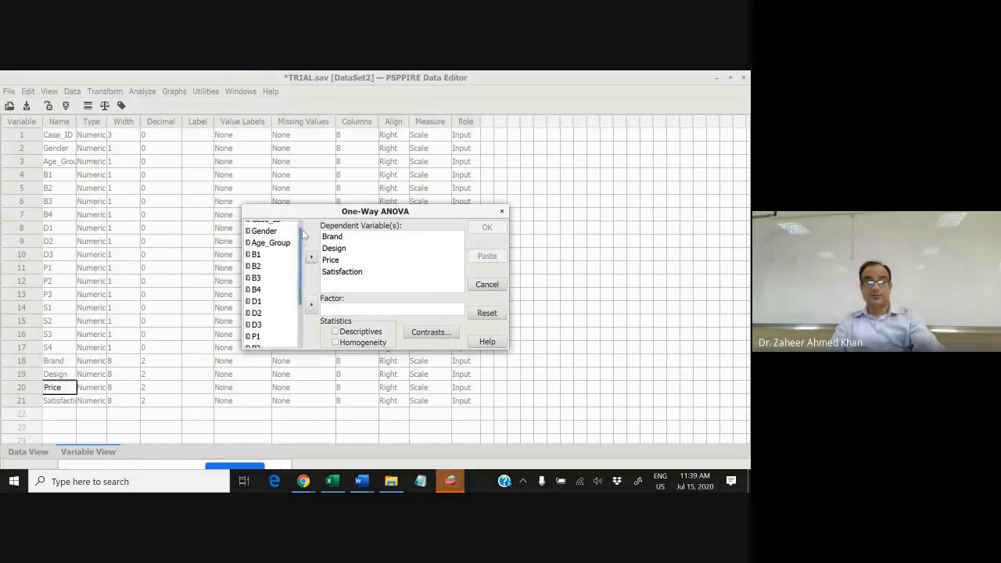
left_click(271, 243)
left_click(312, 305)
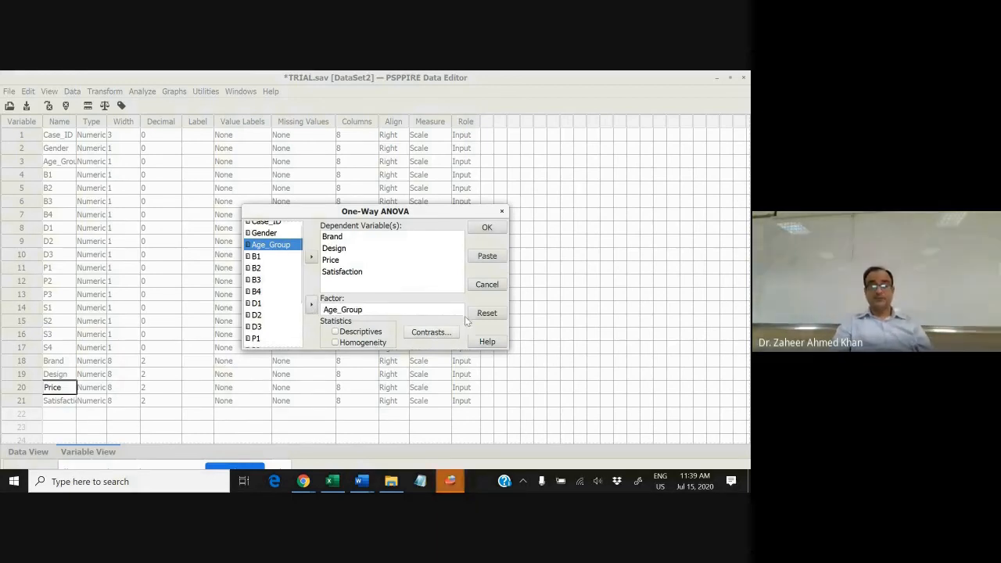
left_click(487, 227)
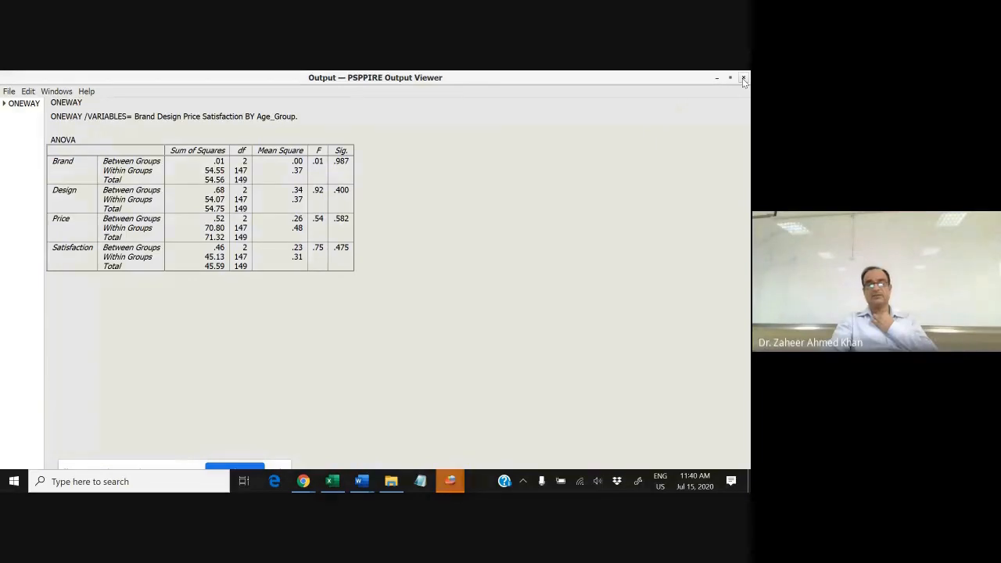
left_click(743, 79)
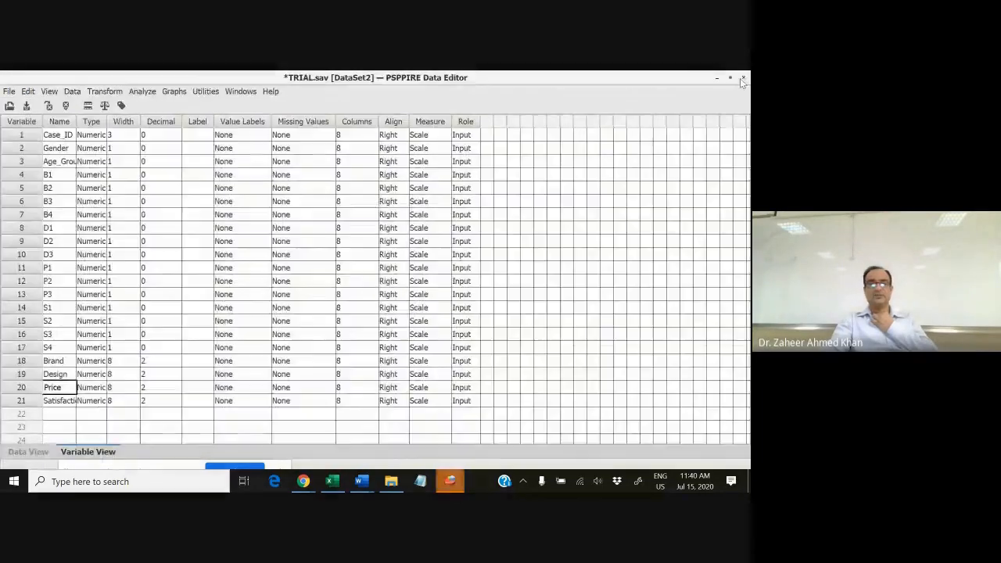
Step: Start a Bivariate Correlation with Brand, Design, Price and Satisfaction as the variables
left_click(141, 91)
mouse_move(156, 106)
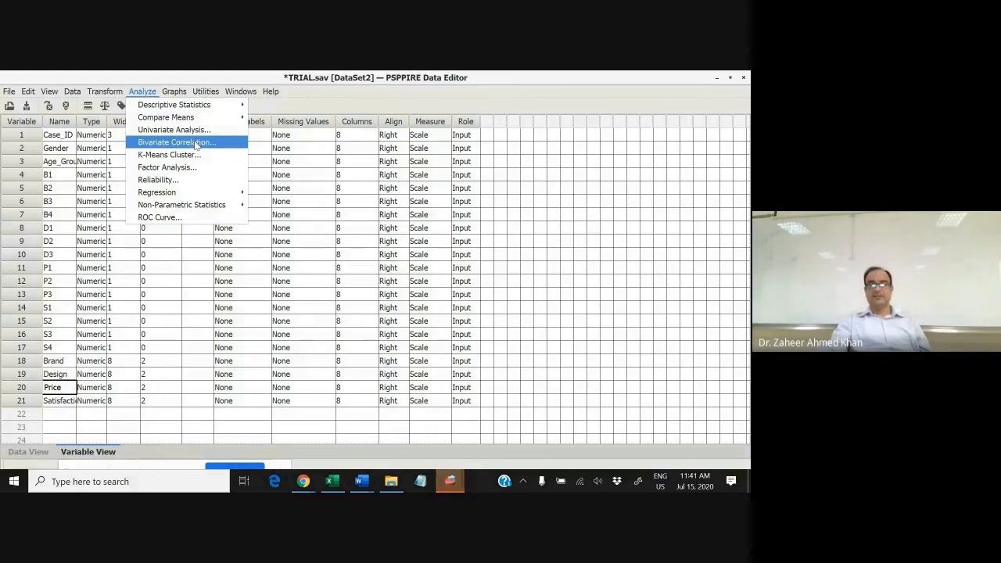
left_click(195, 144)
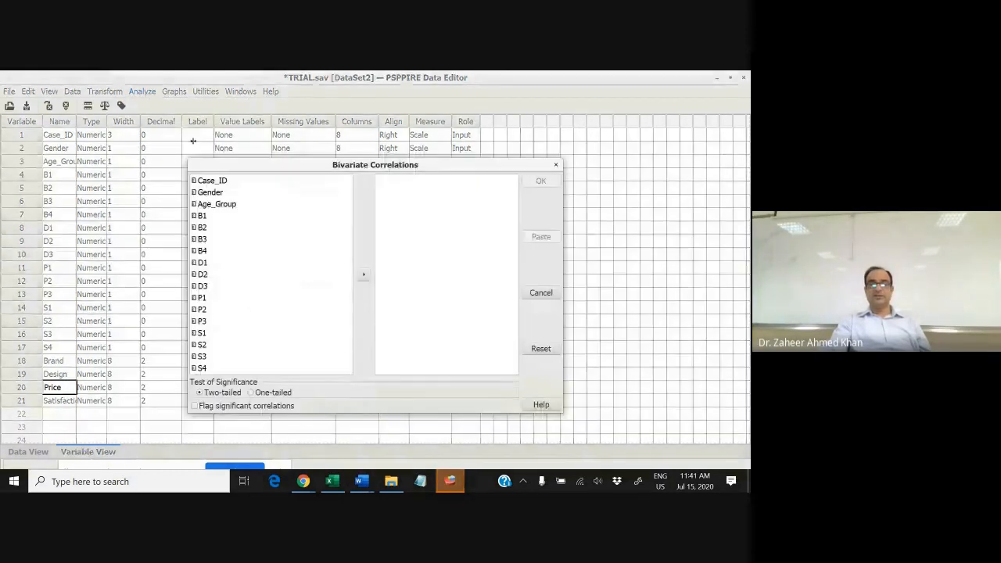
scroll(321, 266, "down", 1)
scroll(258, 348, "down", 1)
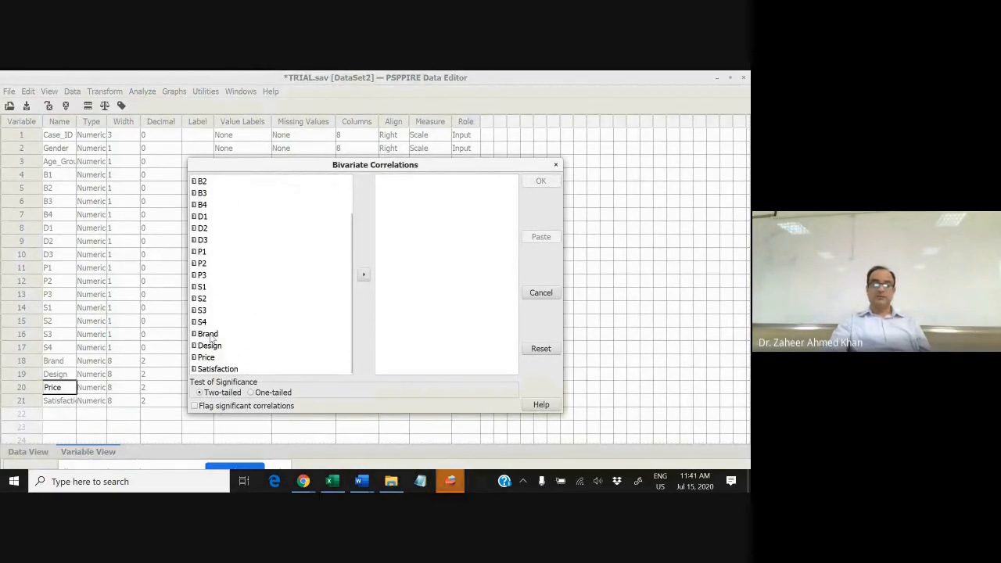
left_click(210, 335)
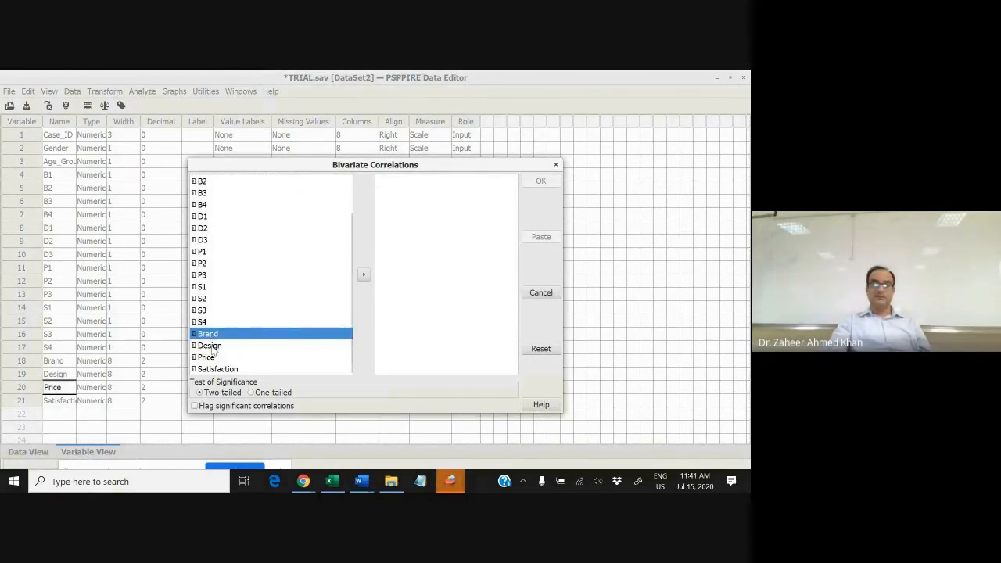
left_click(207, 357)
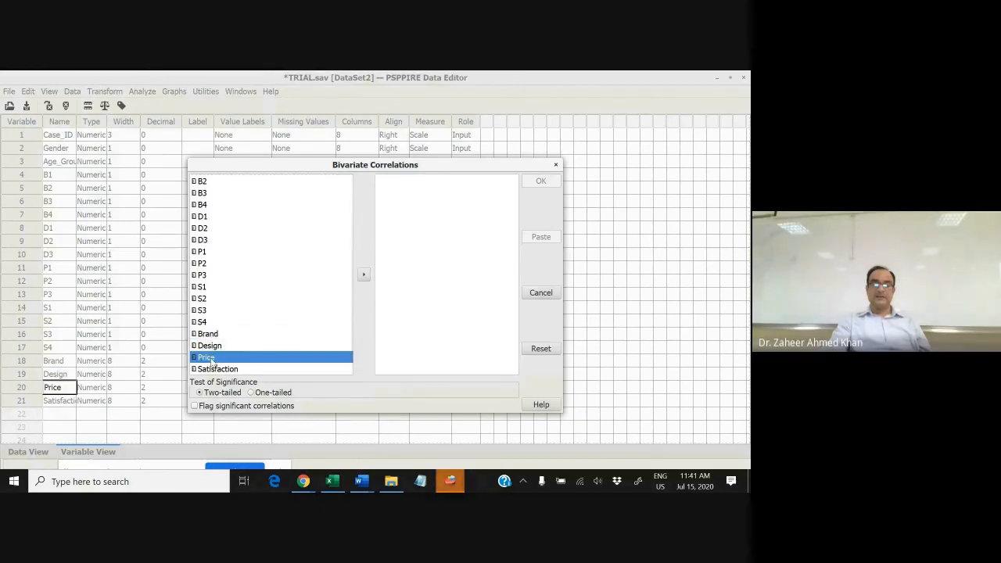
left_click(209, 335)
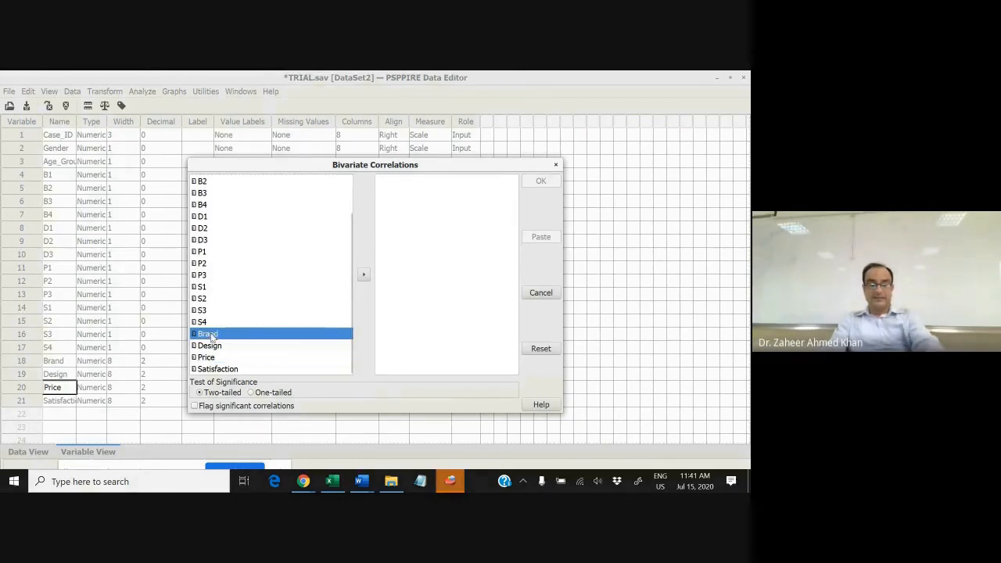
left_click(216, 369, "shift")
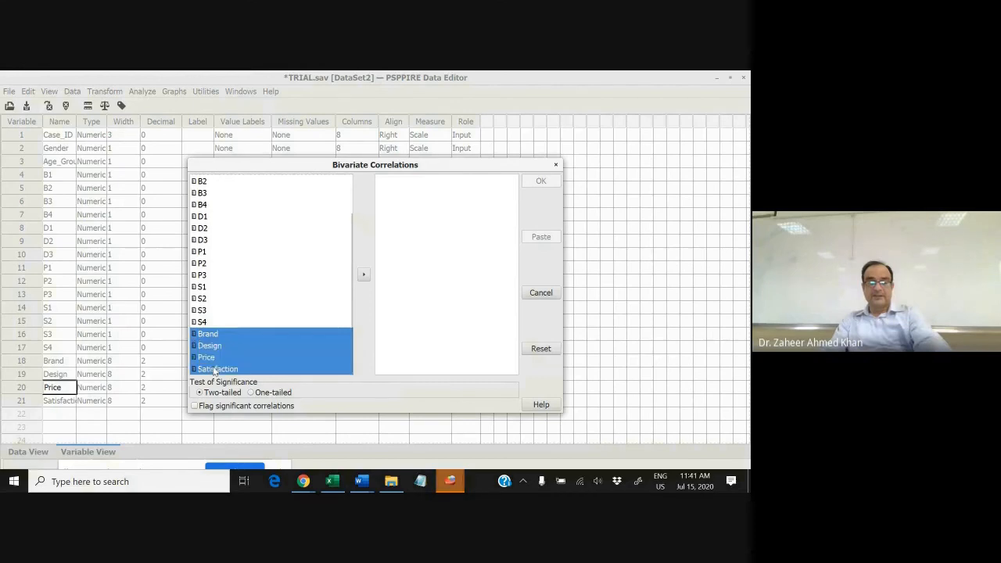
left_click(363, 274)
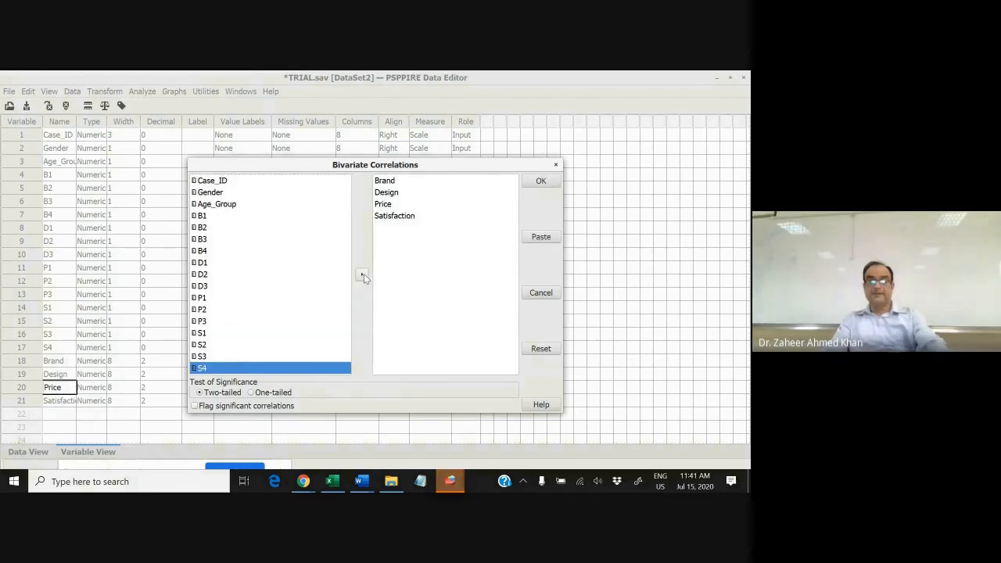
Step: Turn on flagging of significant correlations, run the two-tailed correlation, and close the output after reading it
left_click(199, 411)
left_click(541, 181)
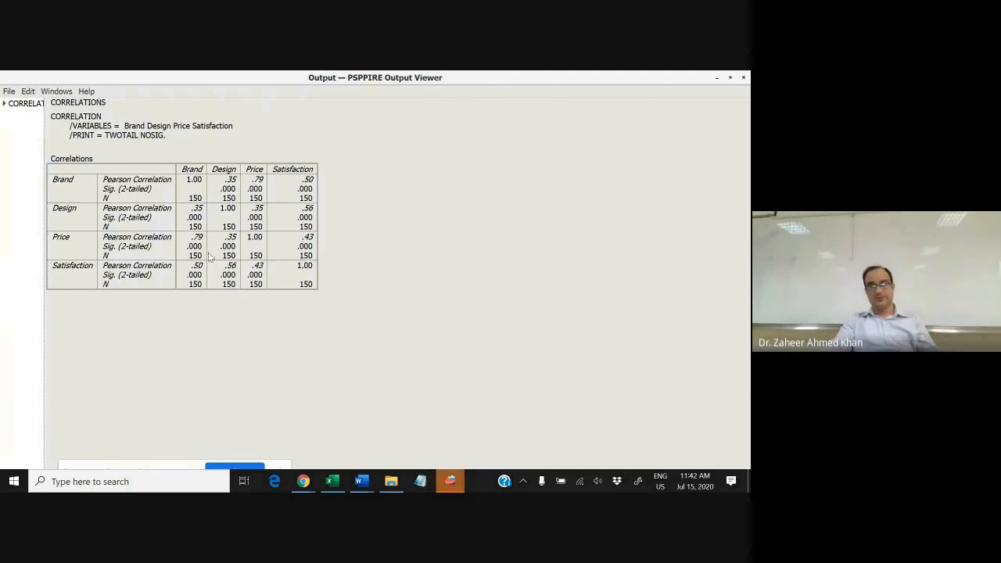
left_click(743, 76)
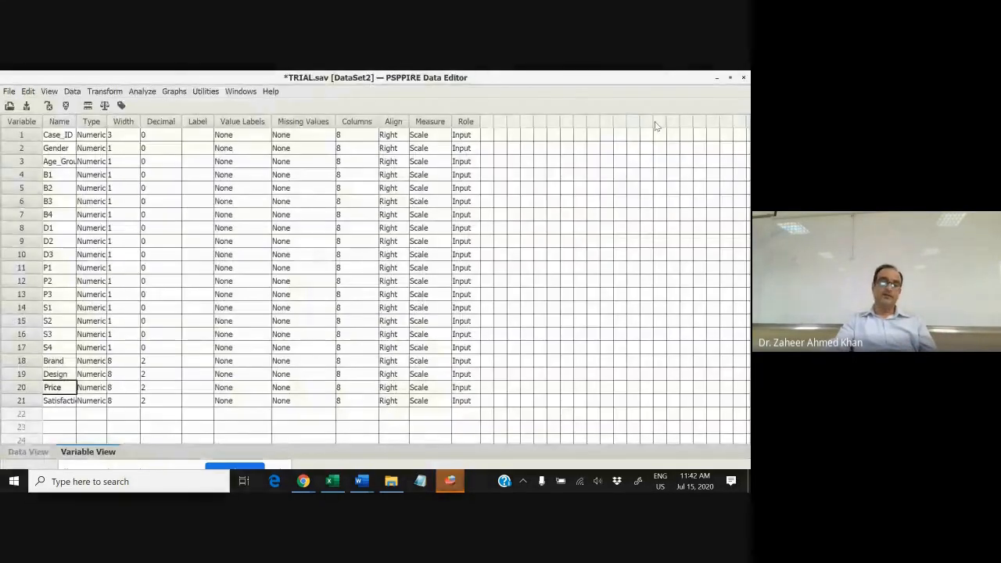
left_click(145, 92)
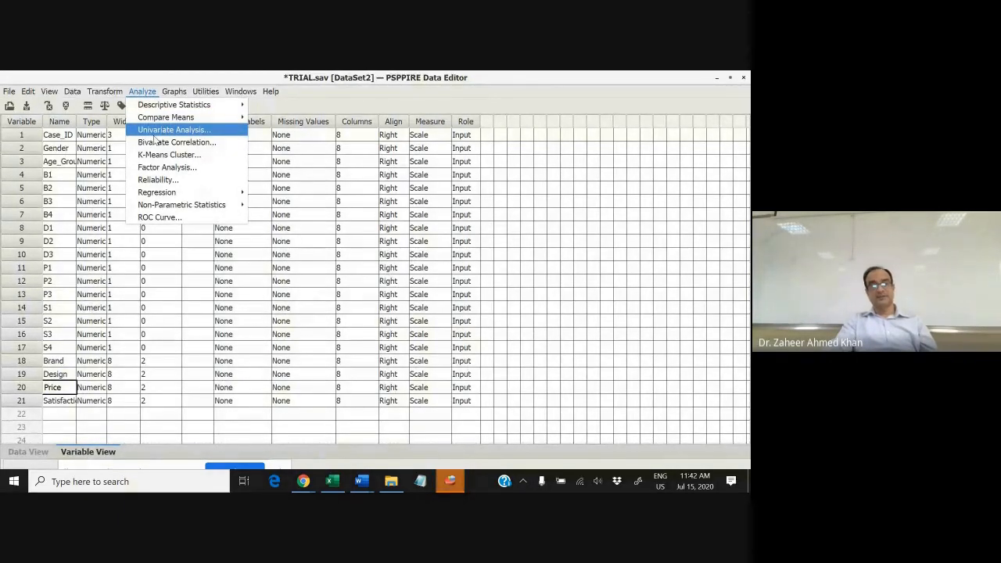
mouse_move(162, 197)
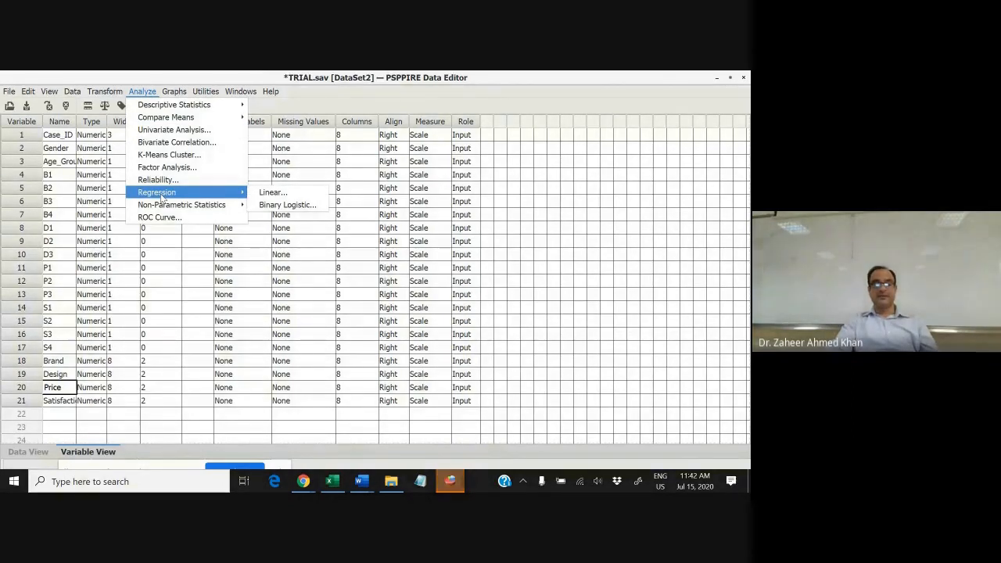
left_click(313, 92)
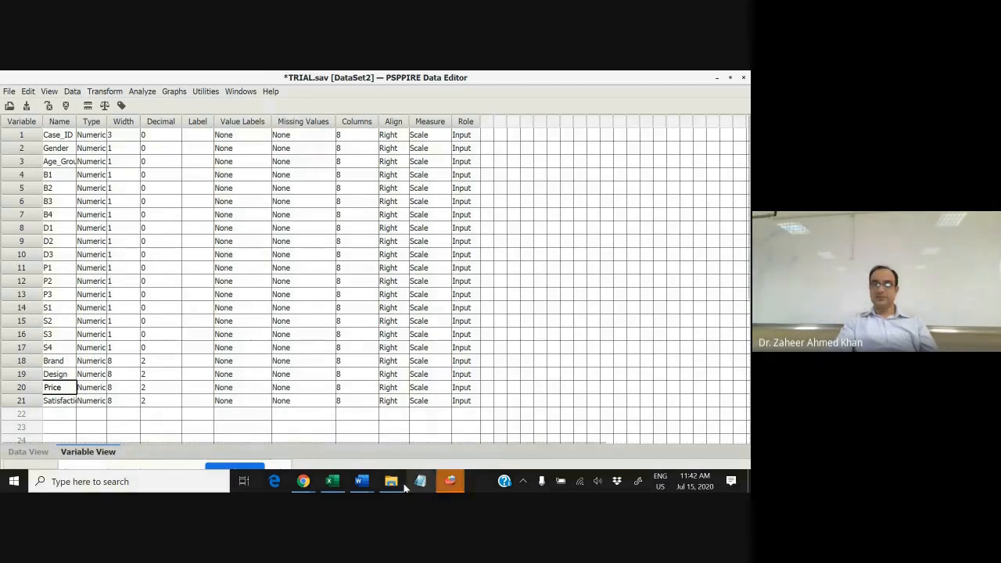
Step: Switch to the Test Data workbook in Excel
left_click(321, 483)
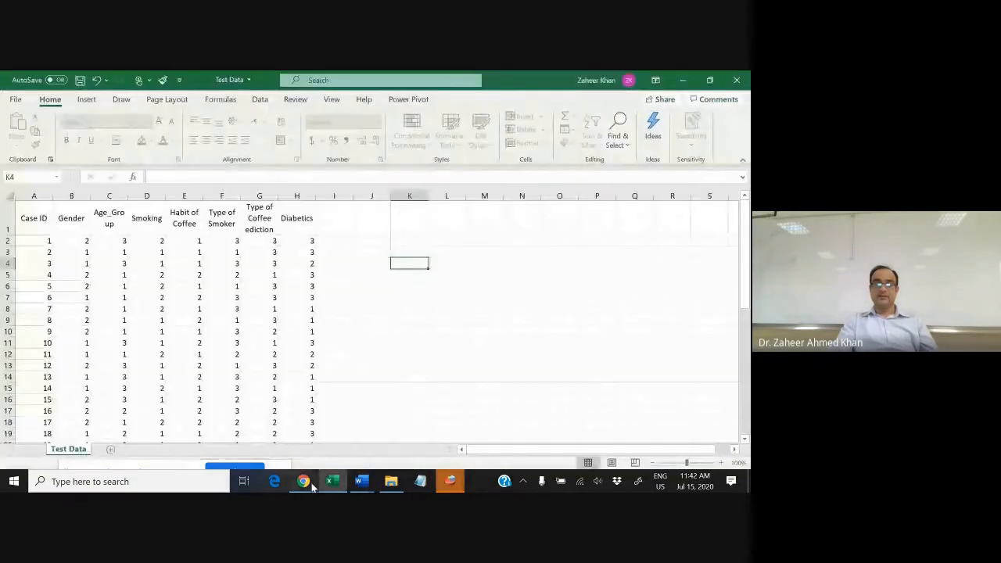